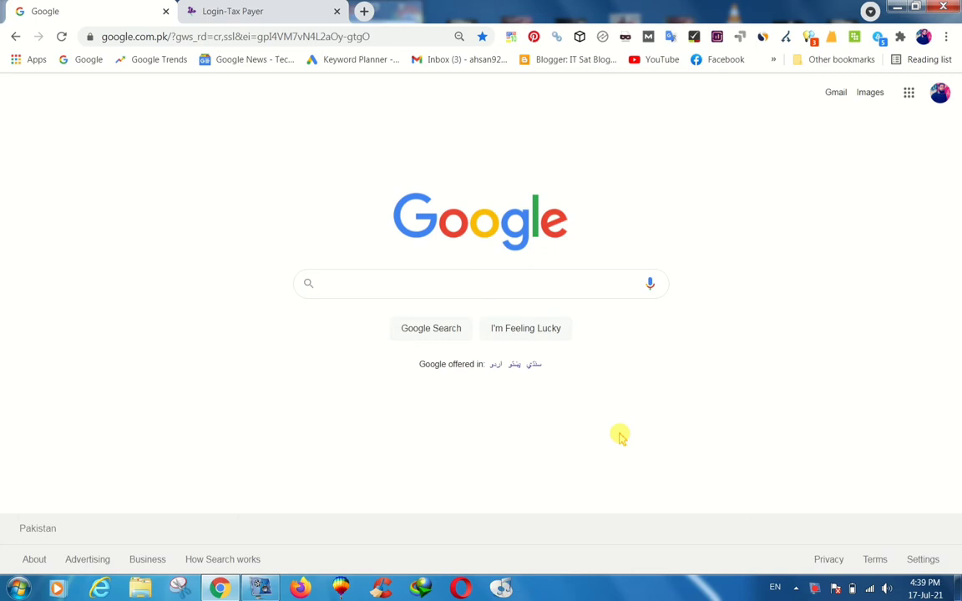
# Search Google for 'fbr' and open the Iris taxpayer login page in a new tab.
pyautogui.click(455, 283)
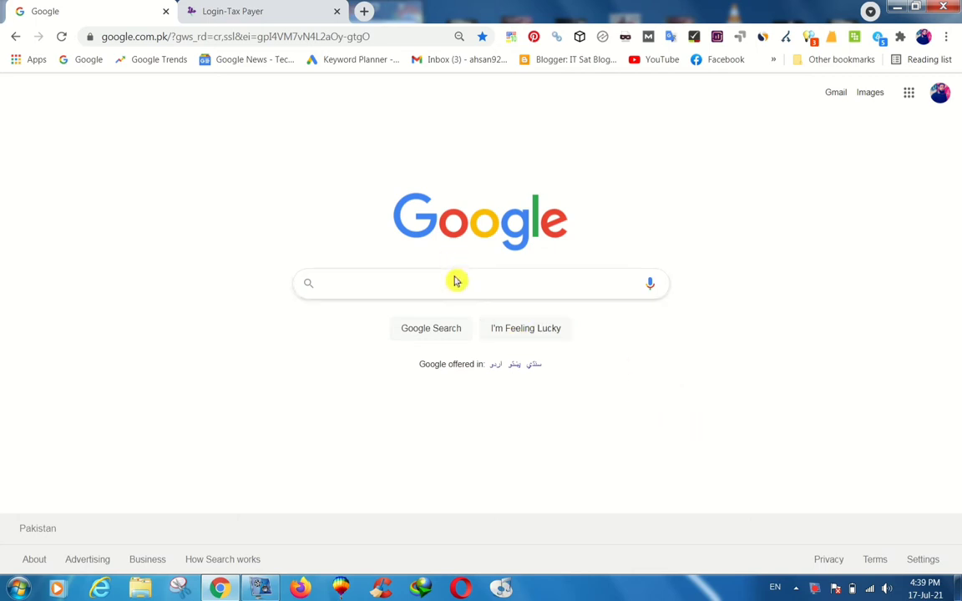
pyautogui.write('fbr')
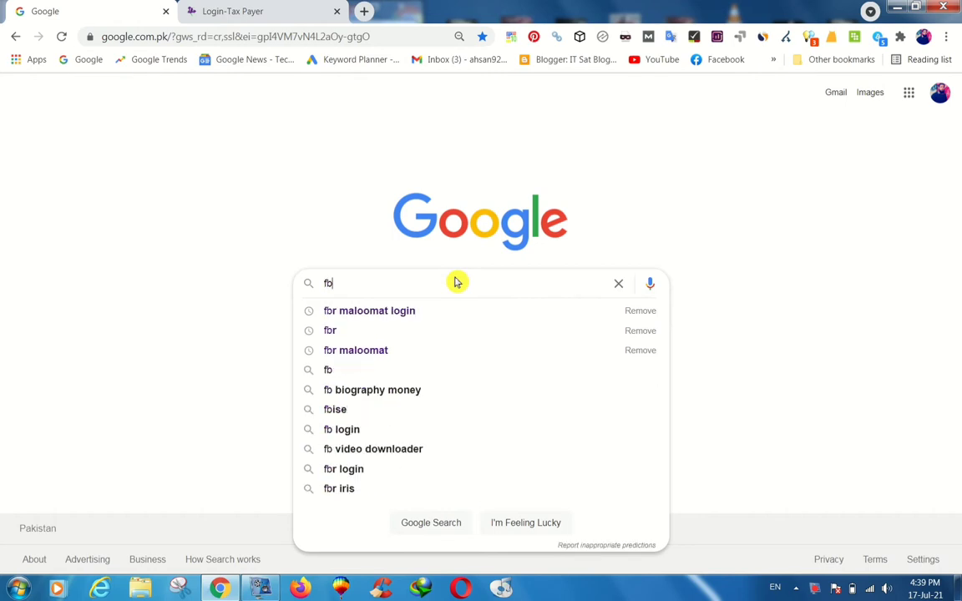
pyautogui.click(332, 331)
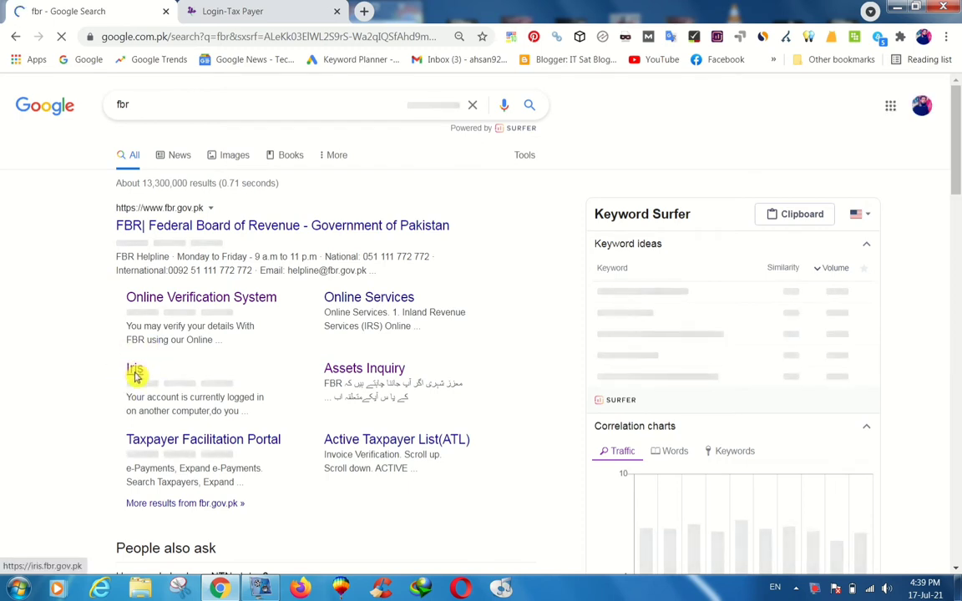
pyautogui.rightClick(147, 374)
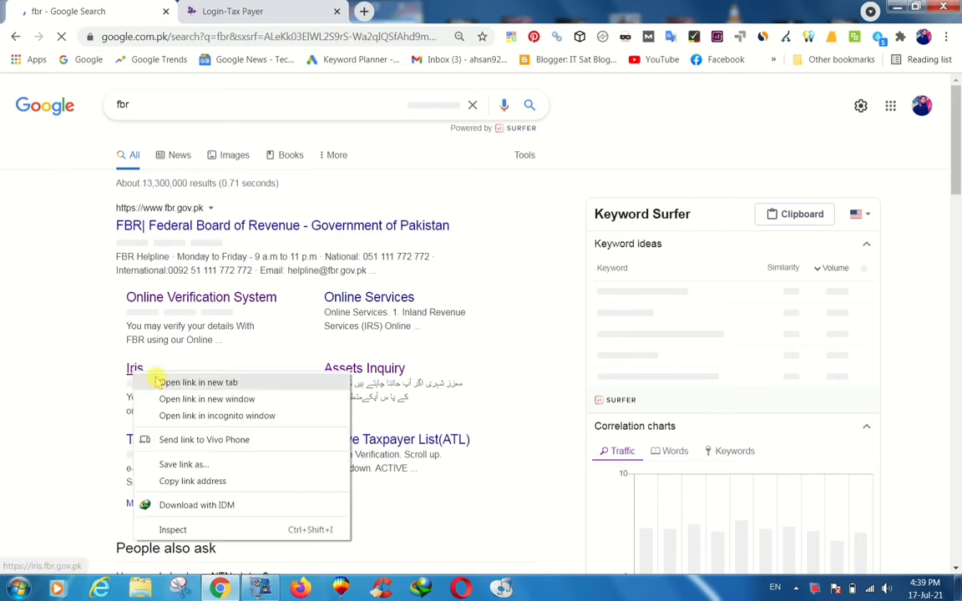
pyautogui.click(162, 381)
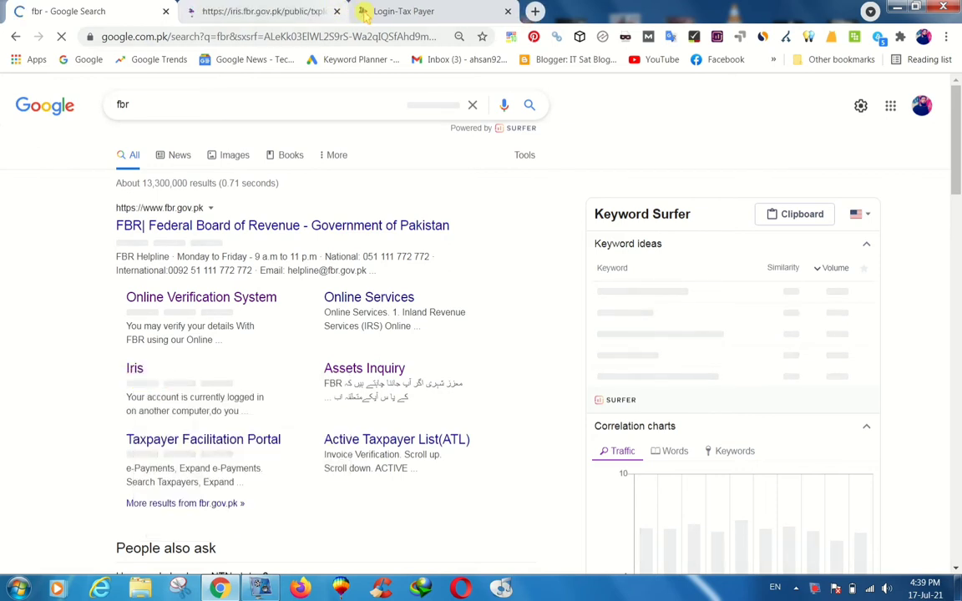
pyautogui.click(374, 13)
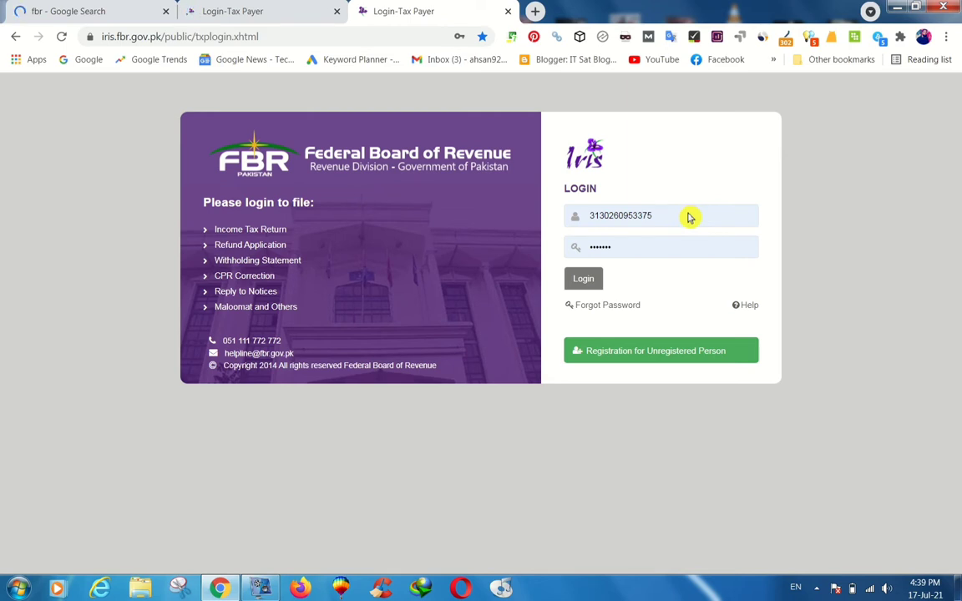
# Log in to Iris and start a Salary Return for Individuals in Classic View.
pyautogui.click(600, 282)
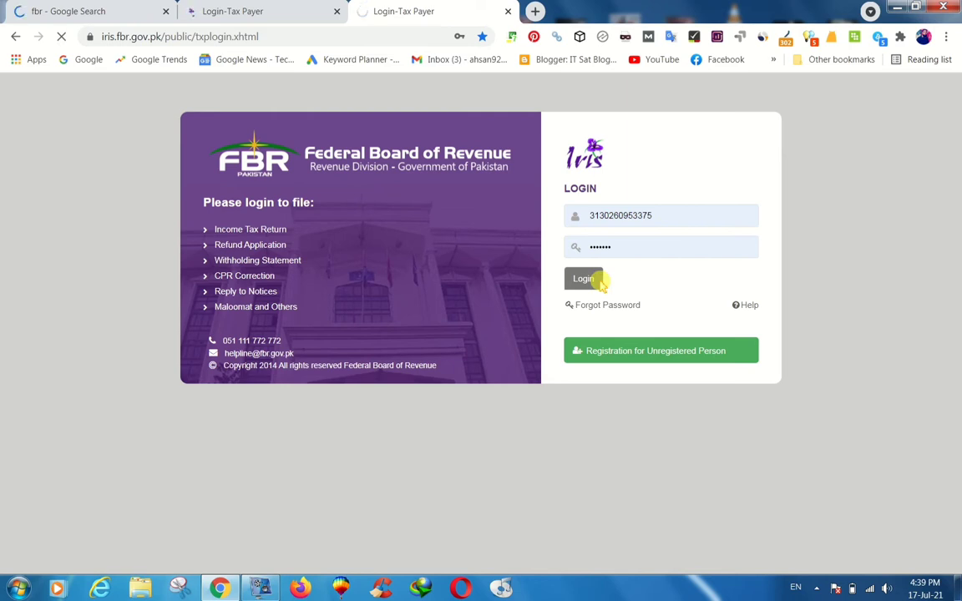
pyautogui.click(336, 10)
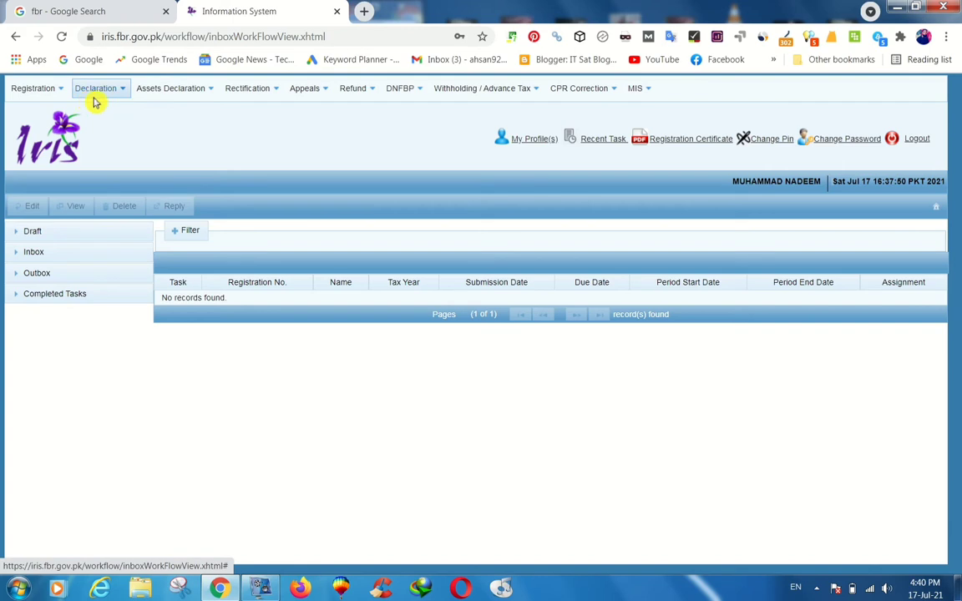
pyautogui.click(120, 96)
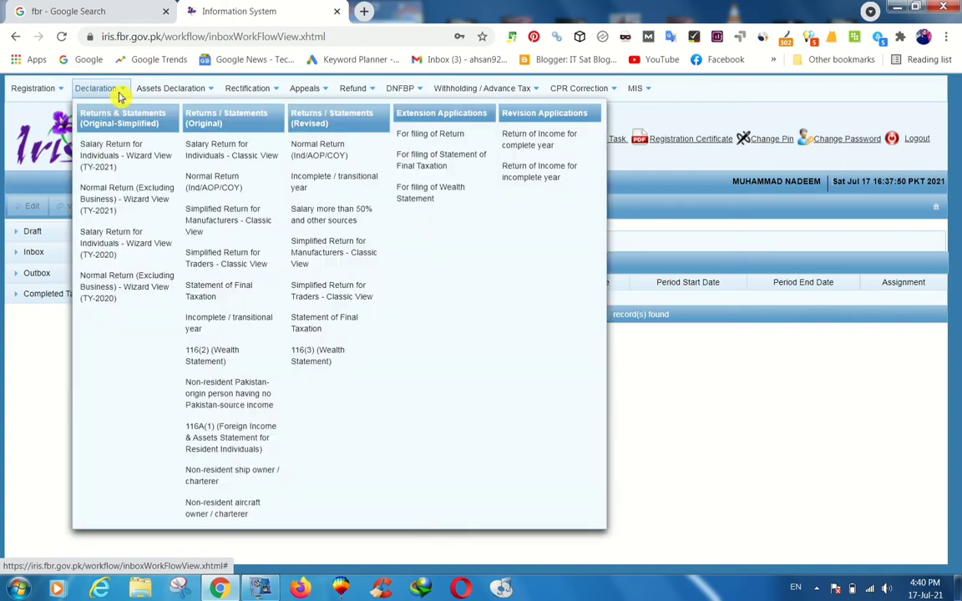
pyautogui.click(241, 158)
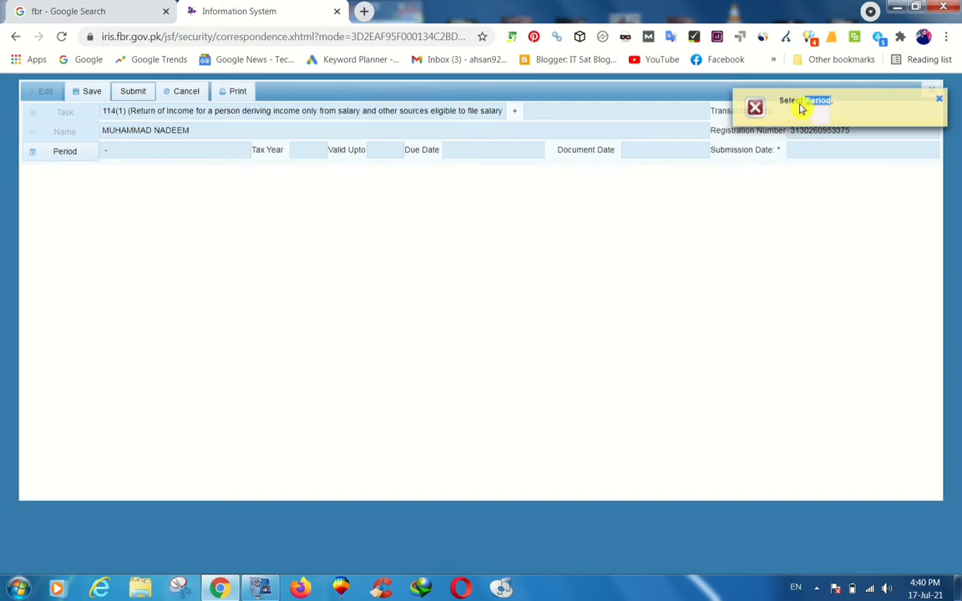
# Choose tax period 2020, 01-JUL-2019 to 30-JUN-2020, for the return.
pyautogui.doubleClick(800, 104)
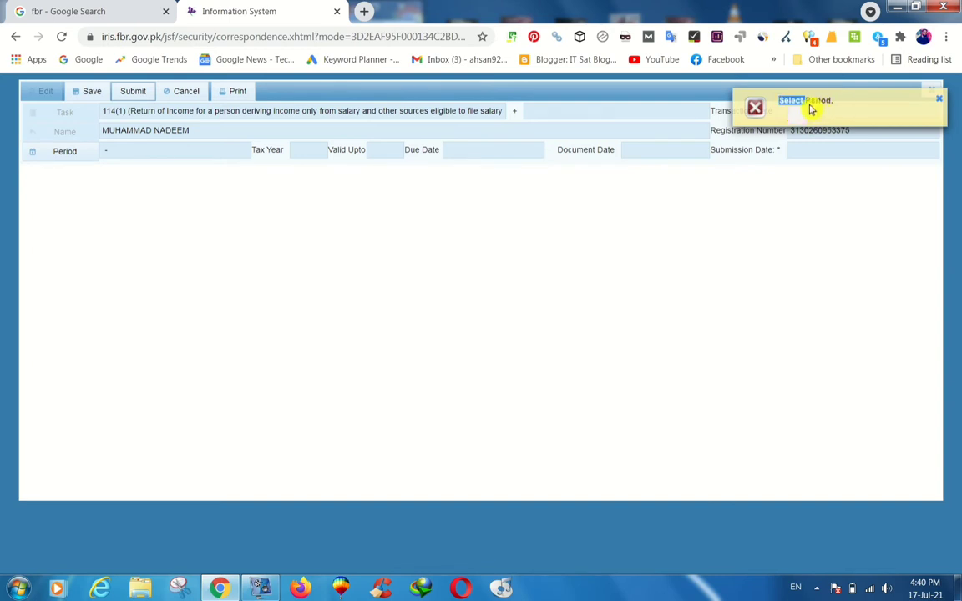
pyautogui.click(66, 159)
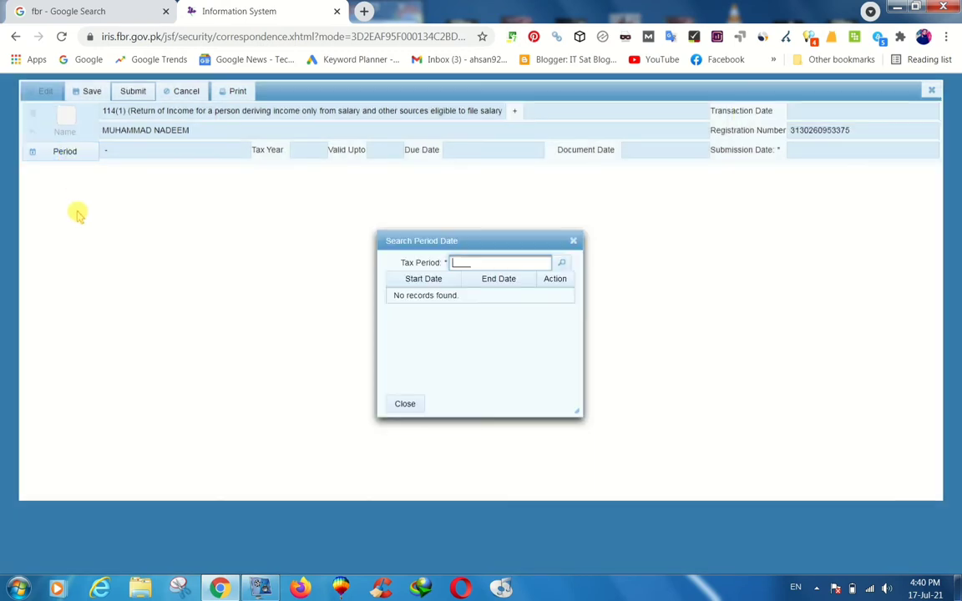
pyautogui.write('20')
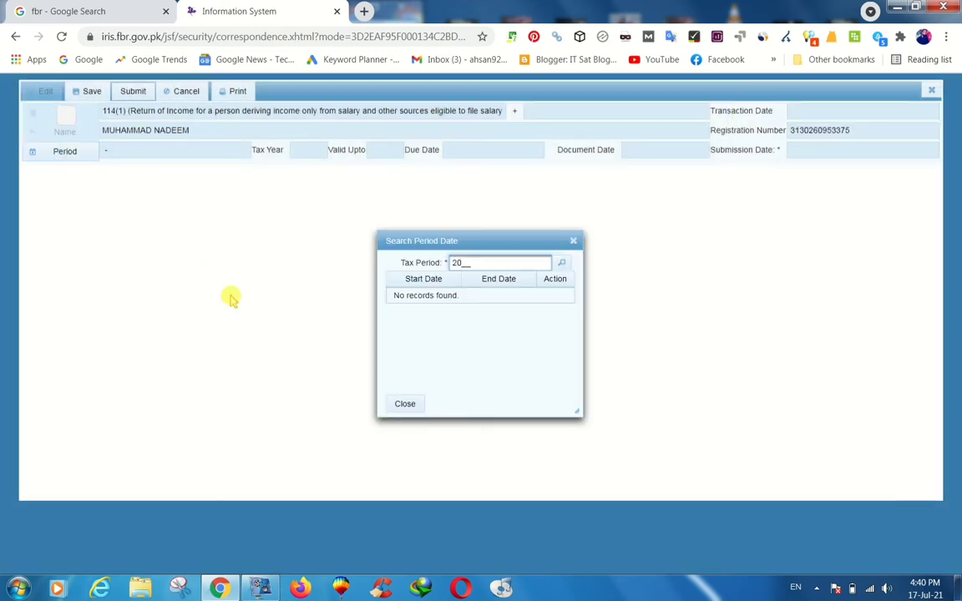
pyautogui.write('20')
pyautogui.click(563, 264)
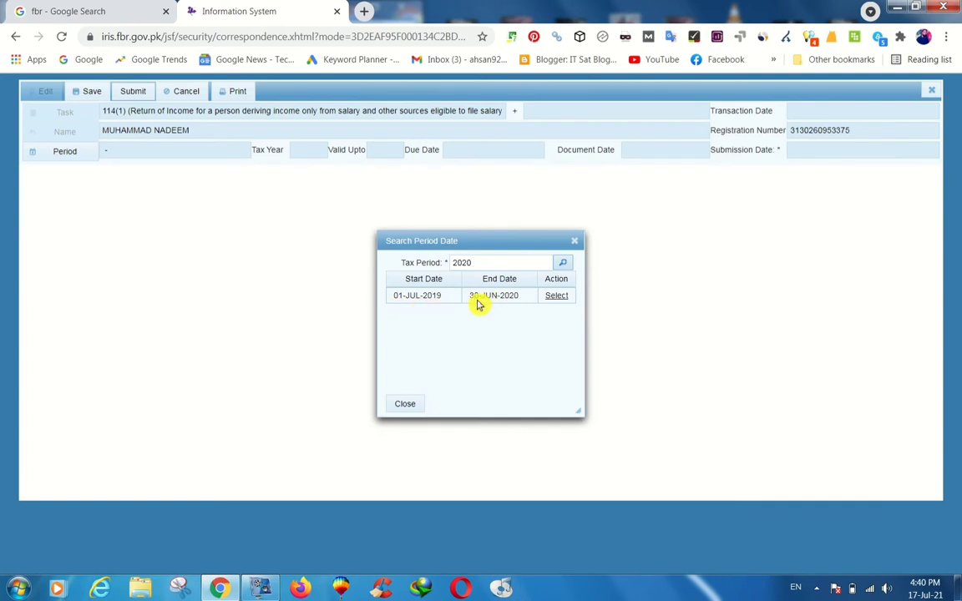
pyautogui.click(556, 296)
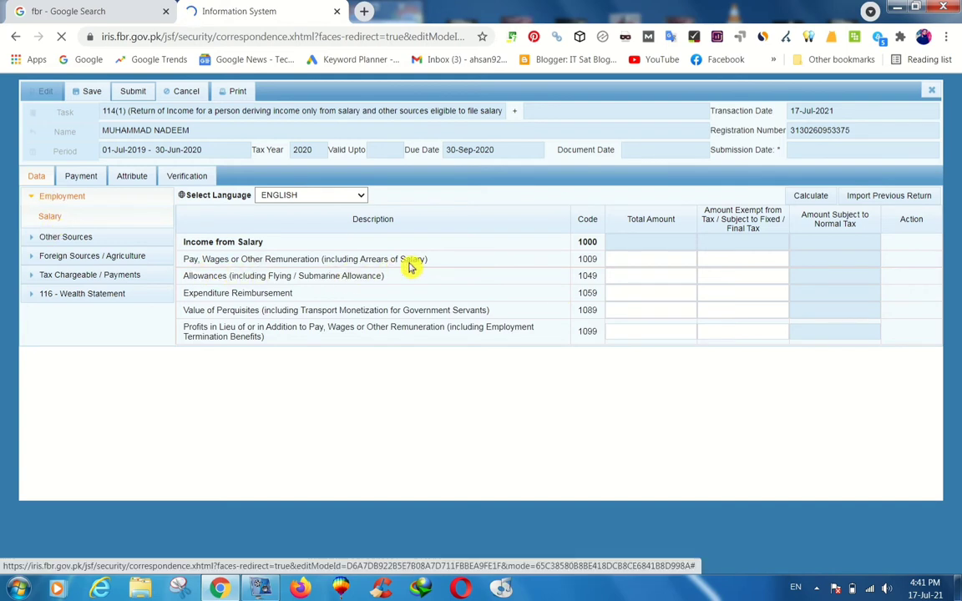
# Enter 360,000 as pay and wages under code 1009 and calculate the salary totals.
pyautogui.click(622, 265)
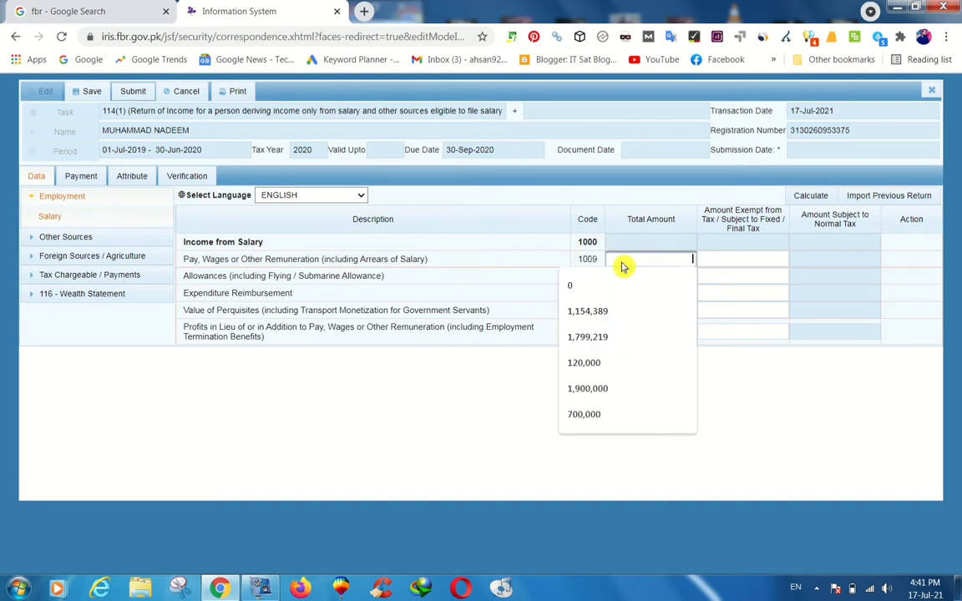
pyautogui.write('3')
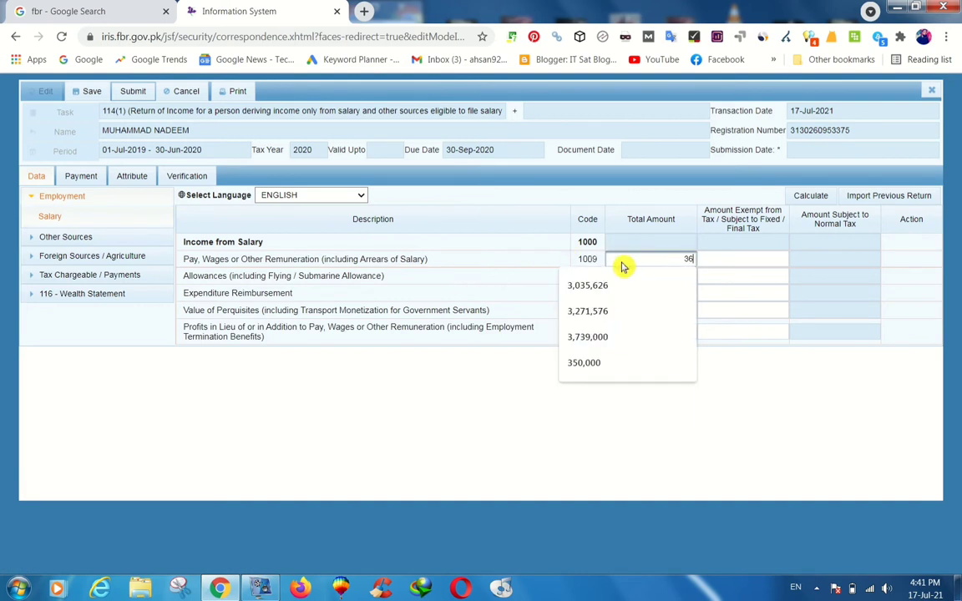
pyautogui.write('60000')
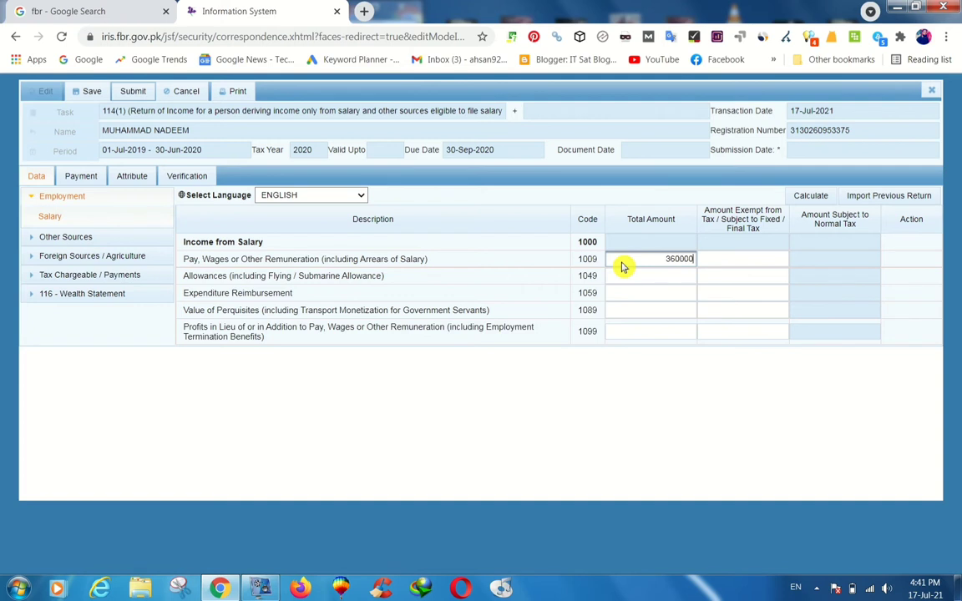
pyautogui.click(739, 260)
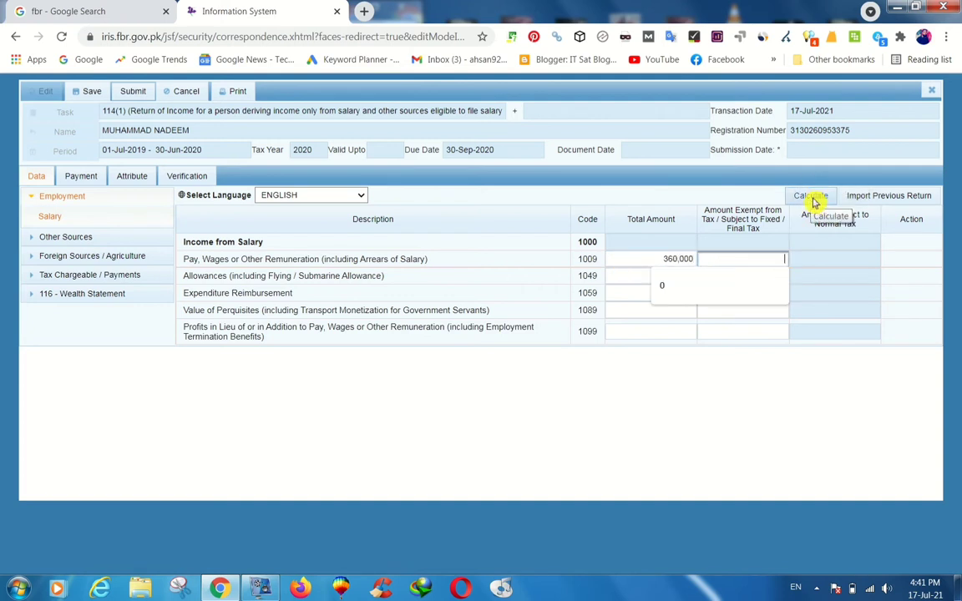
pyautogui.click(806, 265)
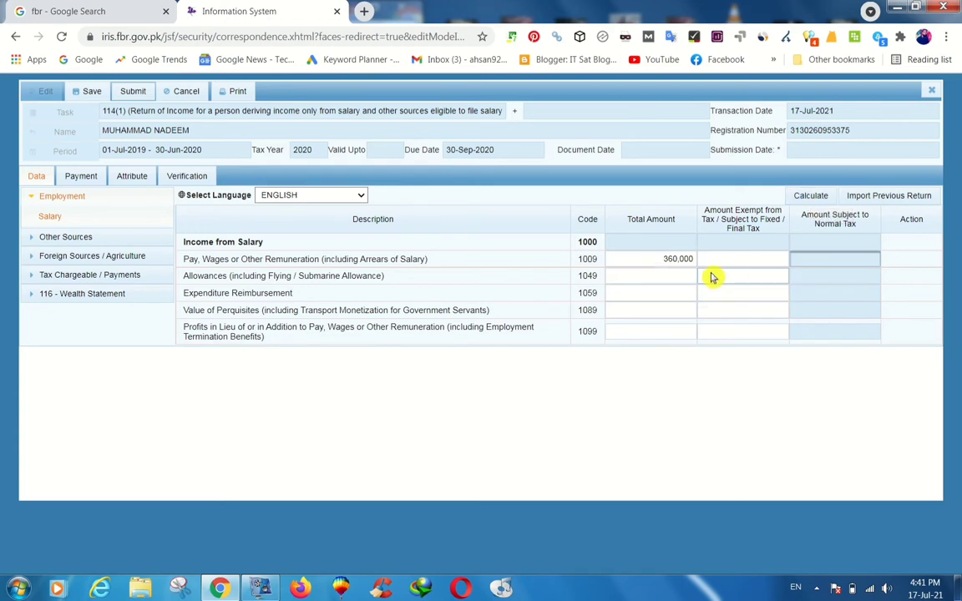
pyautogui.click(808, 198)
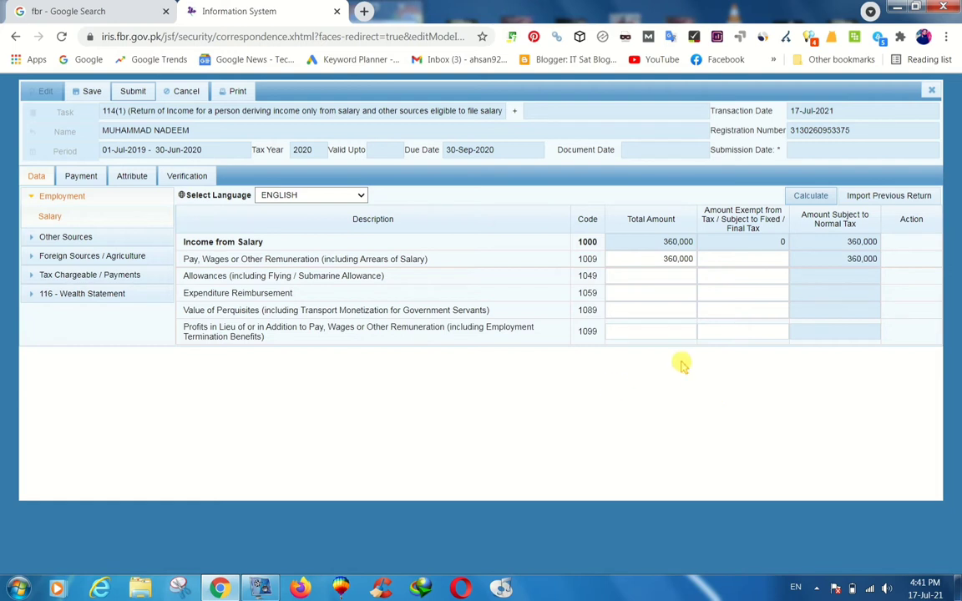
pyautogui.click(37, 197)
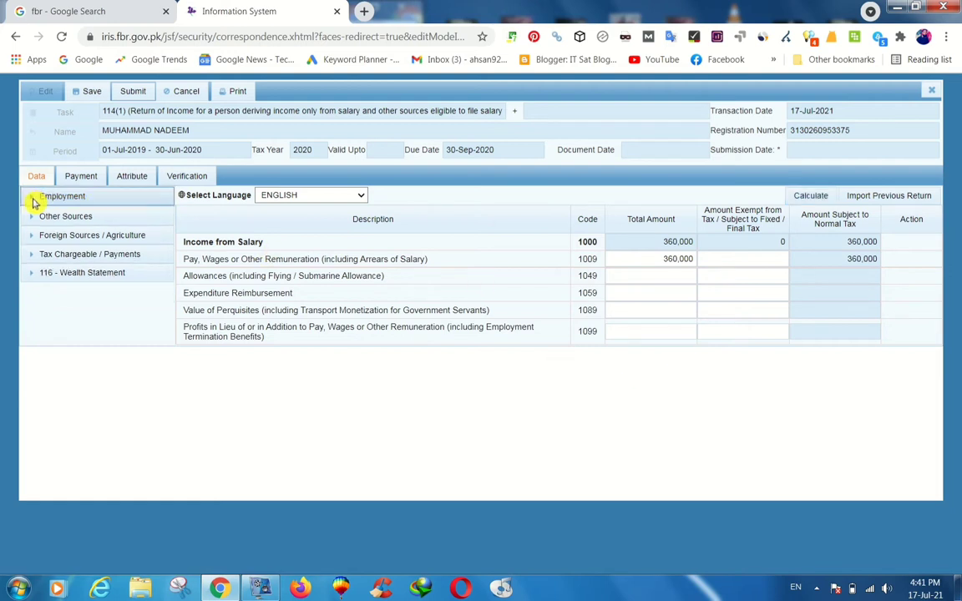
# Review the tax Computations summary, then open the Wealth Statement's Personal Expenses sheet.
pyautogui.click(58, 254)
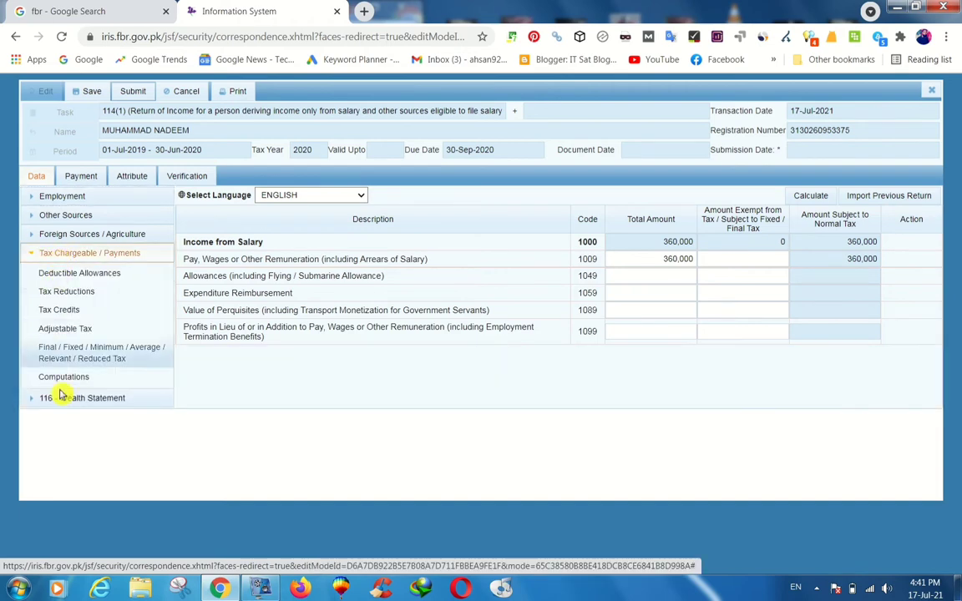
pyautogui.click(75, 378)
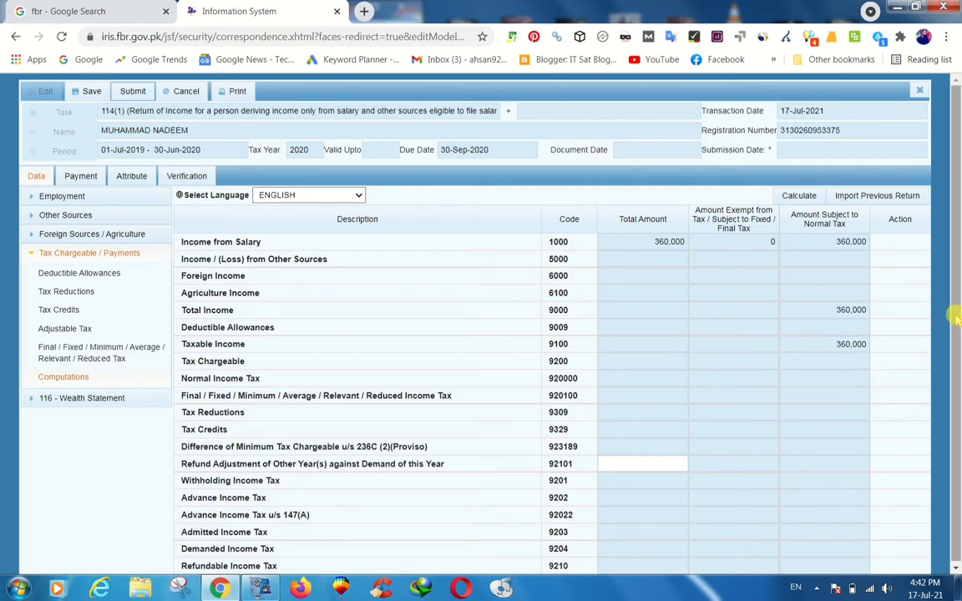
pyautogui.click(34, 255)
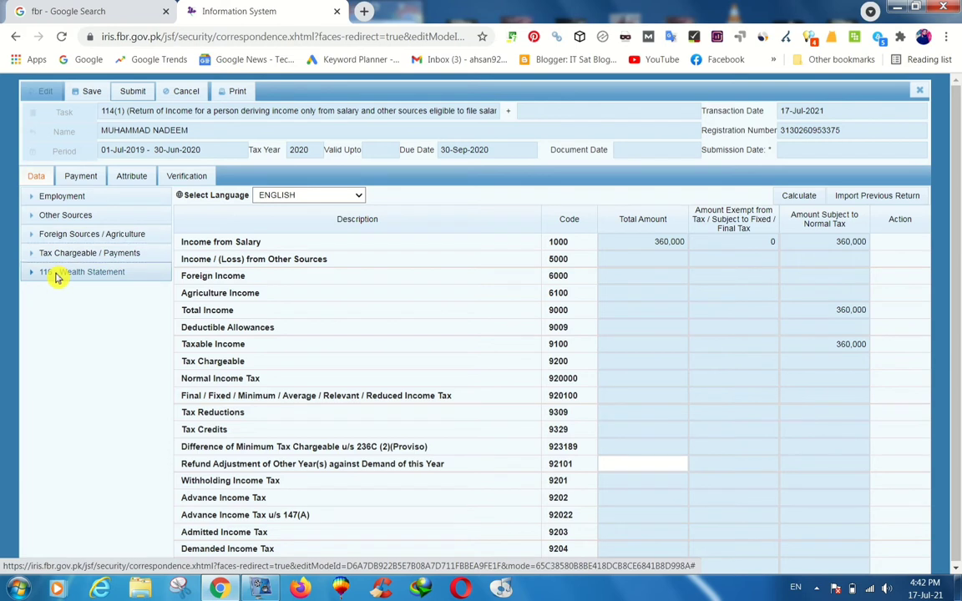
pyautogui.click(55, 273)
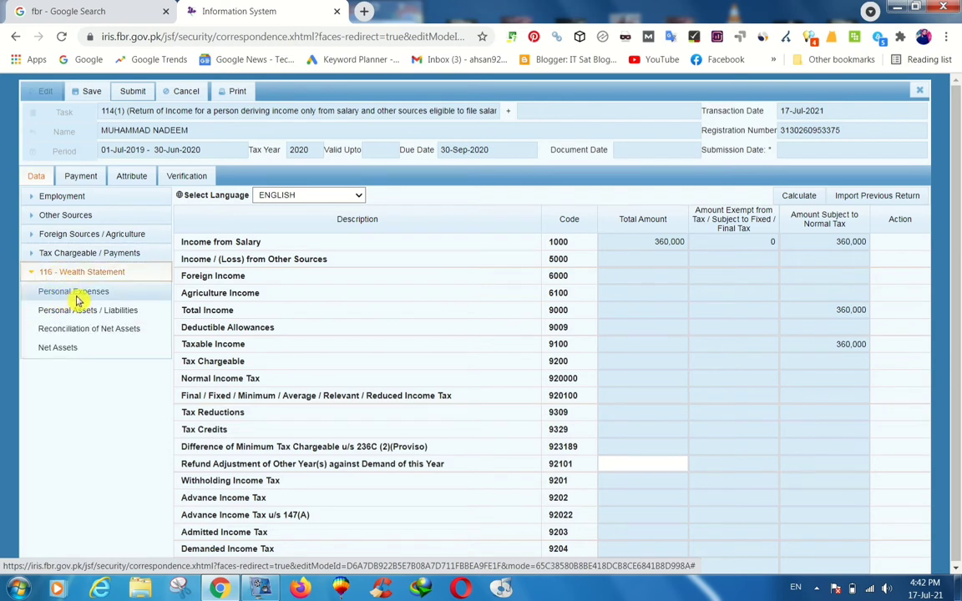
pyautogui.click(76, 297)
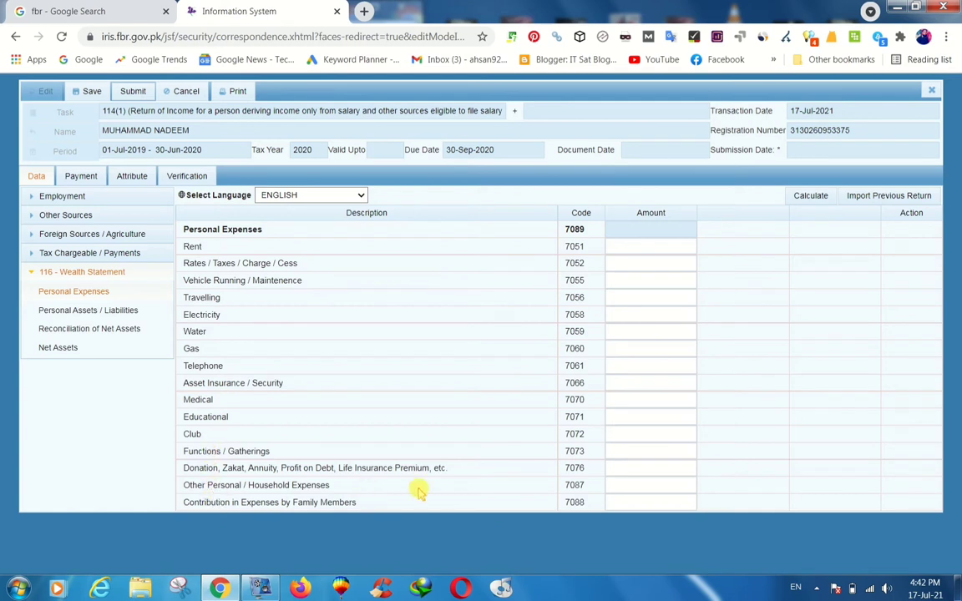
# Enter 280,000 under code 7087 as other household expenses and recalculate the total.
pyautogui.click(618, 490)
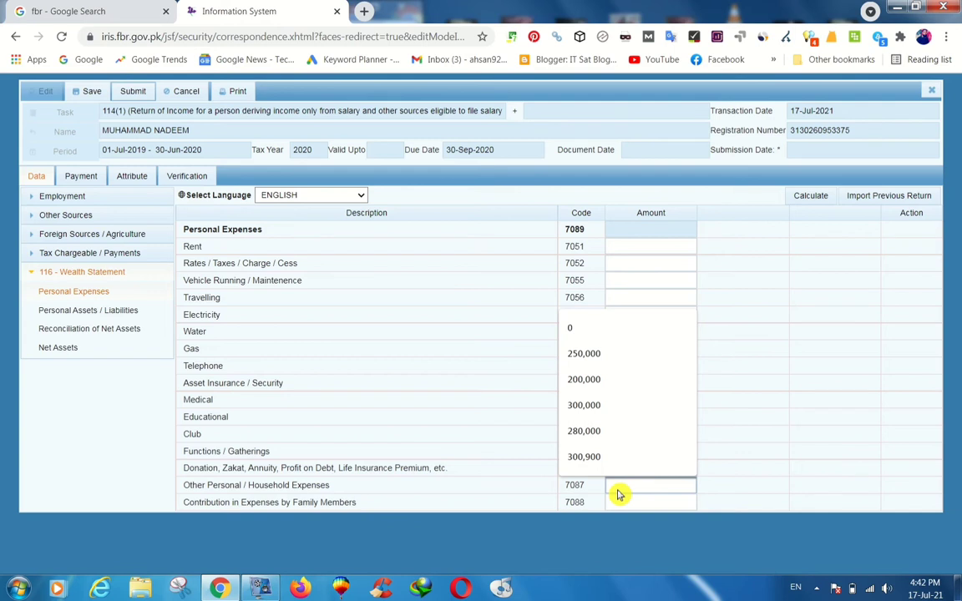
pyautogui.write('280')
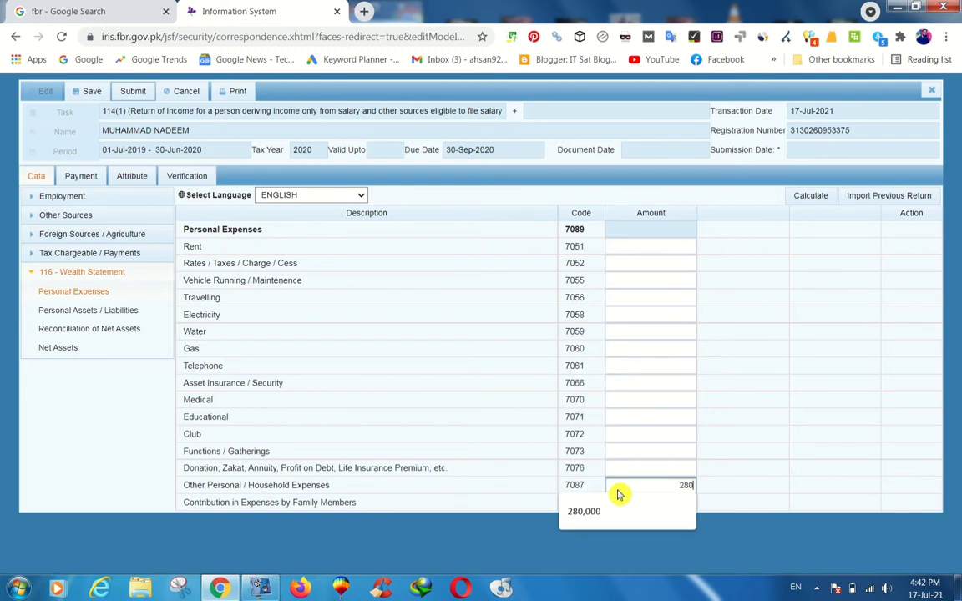
pyautogui.click(618, 508)
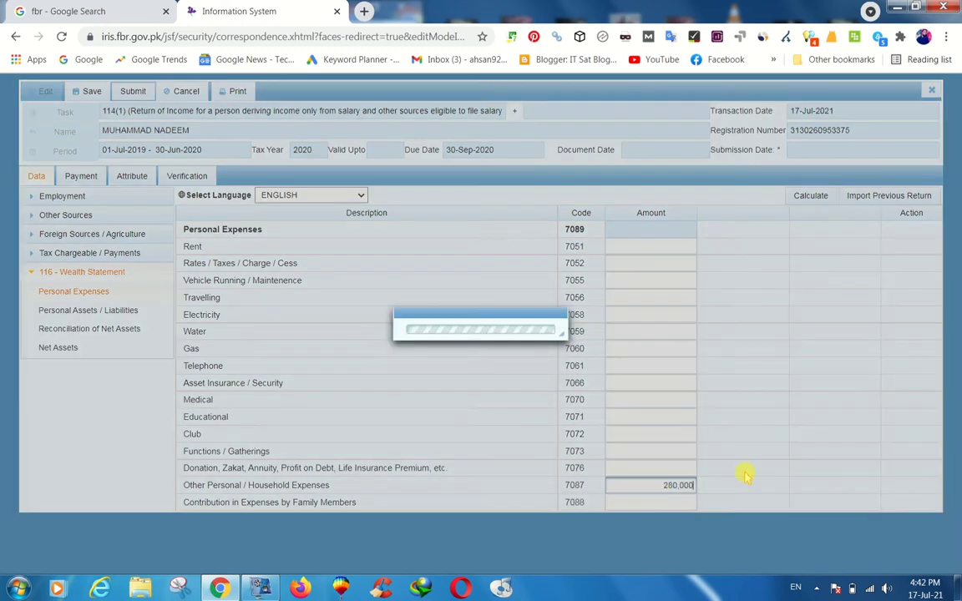
pyautogui.click(824, 202)
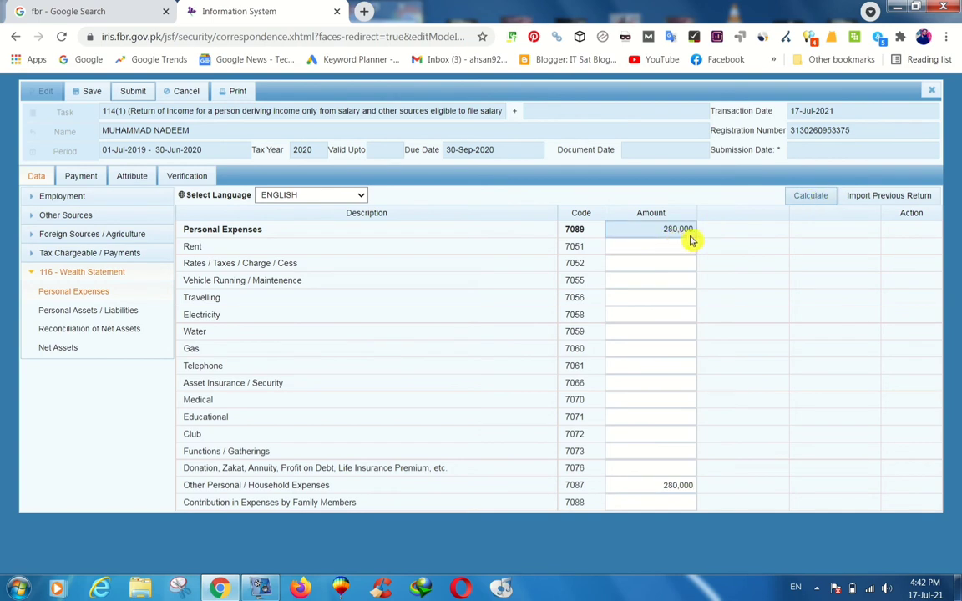
pyautogui.click(120, 311)
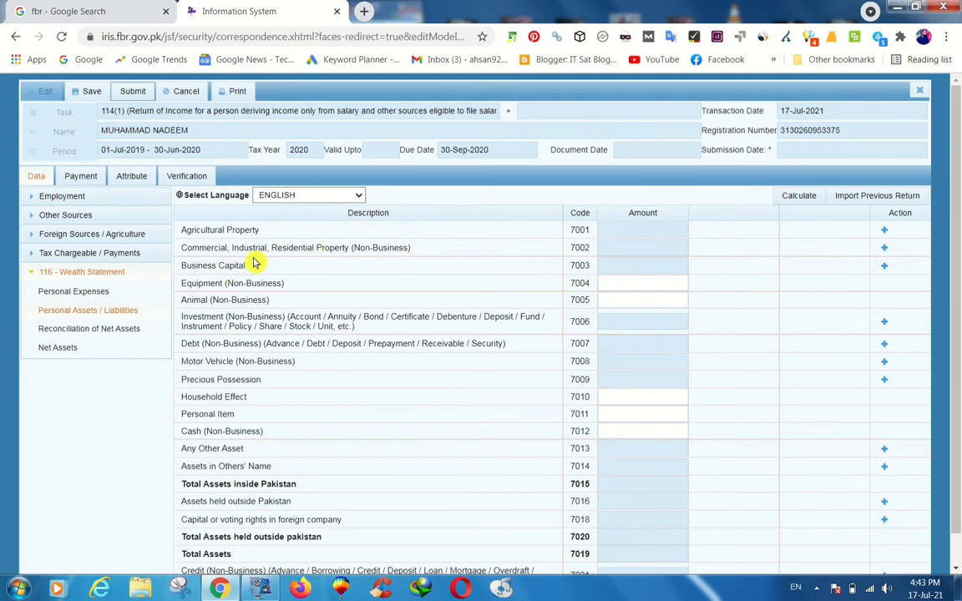
# Add a code 7002 property 'Residential, House, 1.67 Marla, Samundri' valued at 100,000.
pyautogui.click(884, 250)
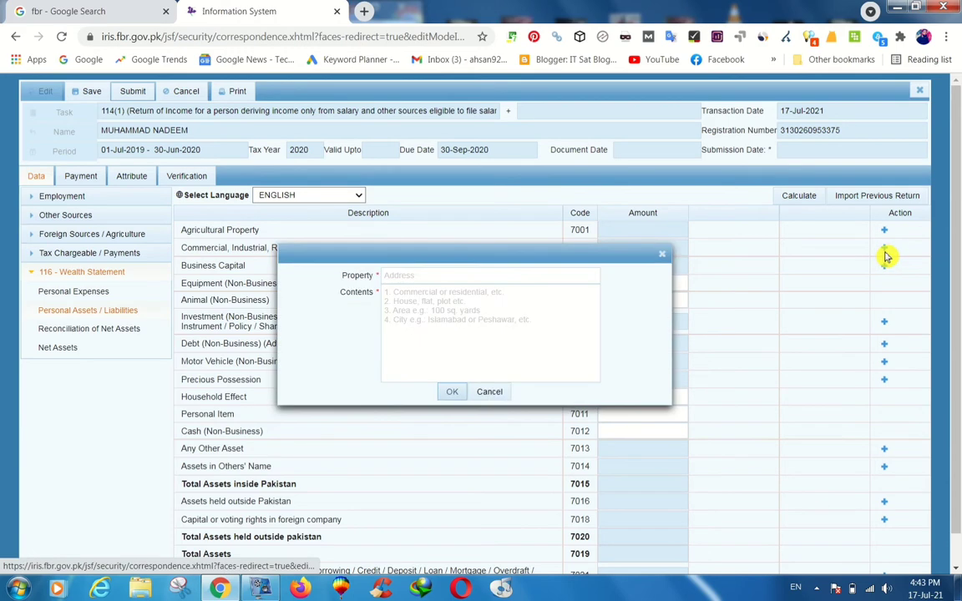
pyautogui.click(548, 276)
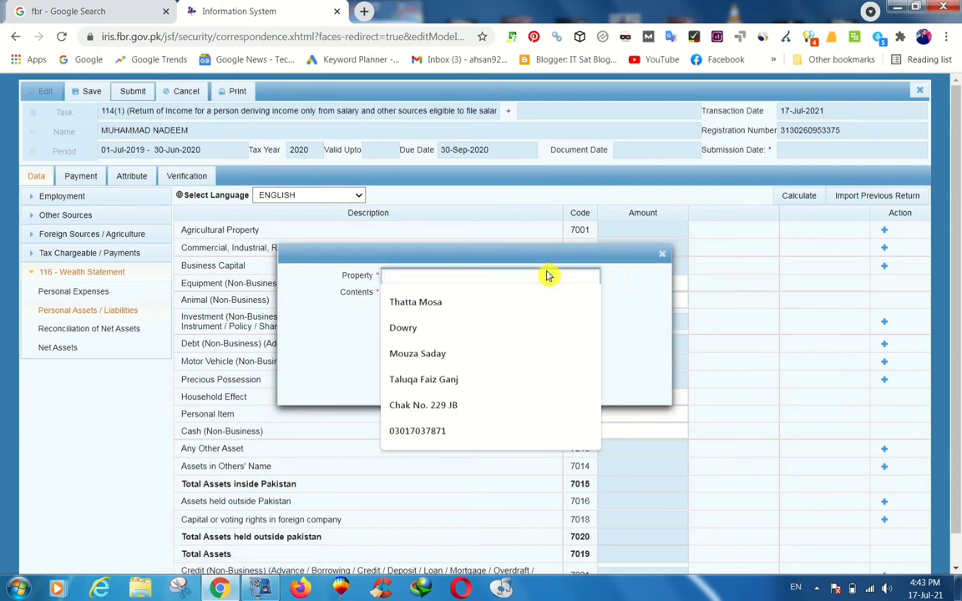
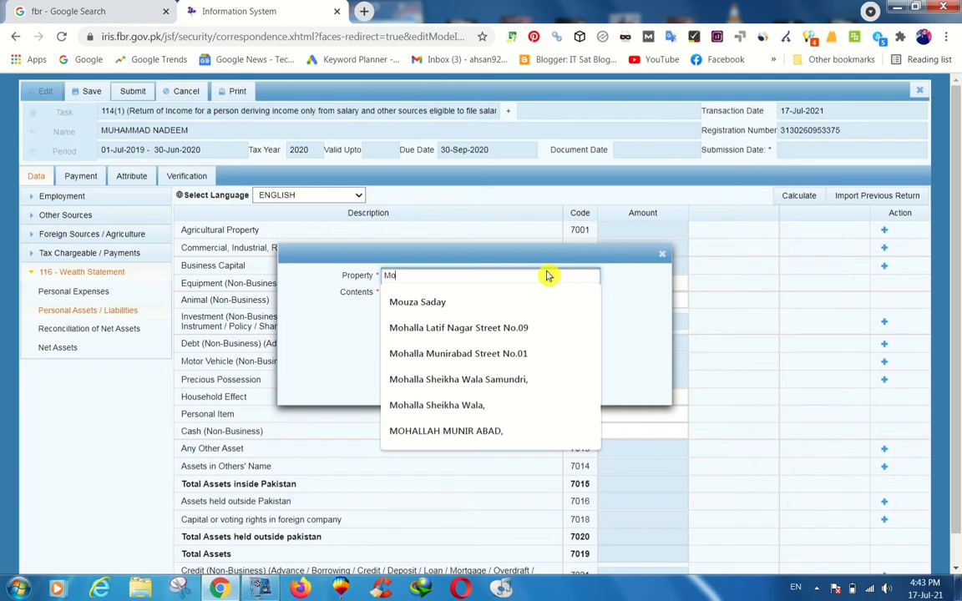
pyautogui.click(490, 380)
pyautogui.click(433, 304)
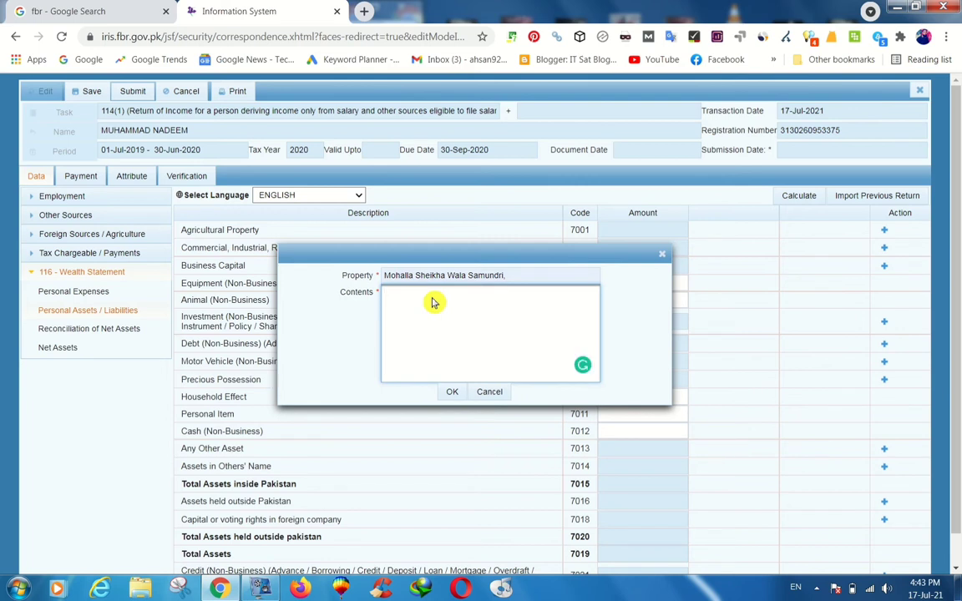
pyautogui.write('Residential, House, 1.67 Marla,')
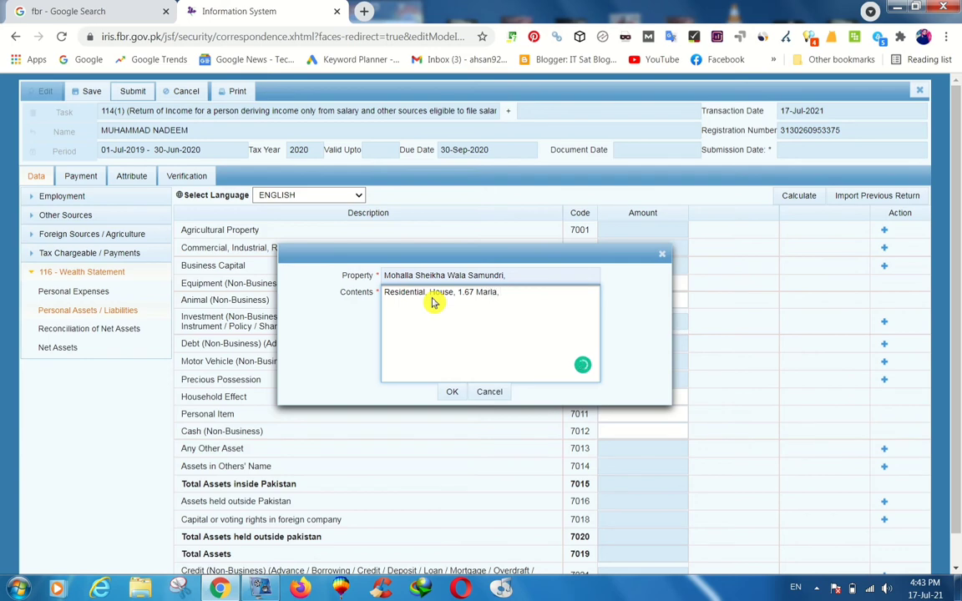
pyautogui.write(' Samundri,')
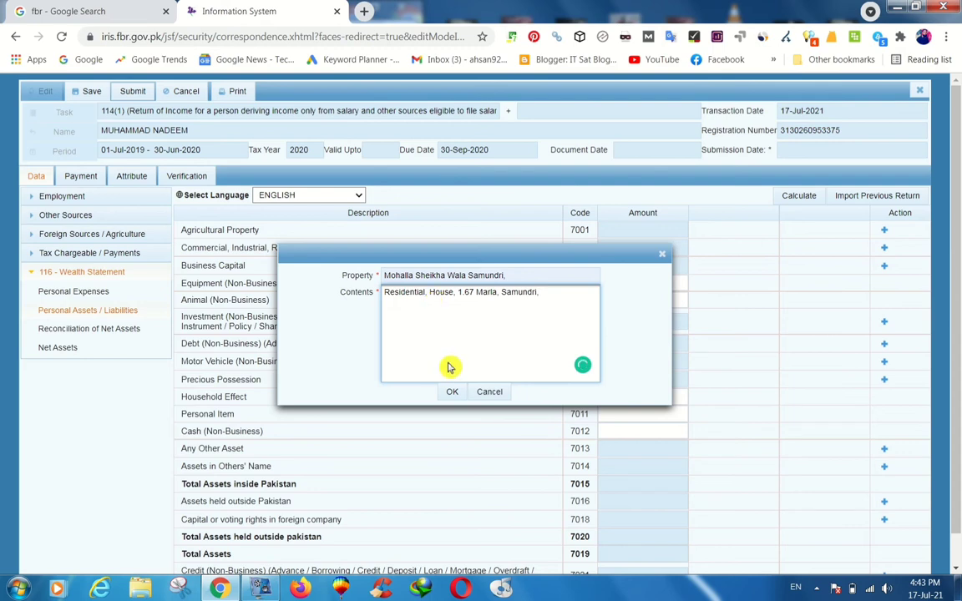
pyautogui.hotkey('ctrl', 'a')
pyautogui.hotkey('ctrl', 'c')
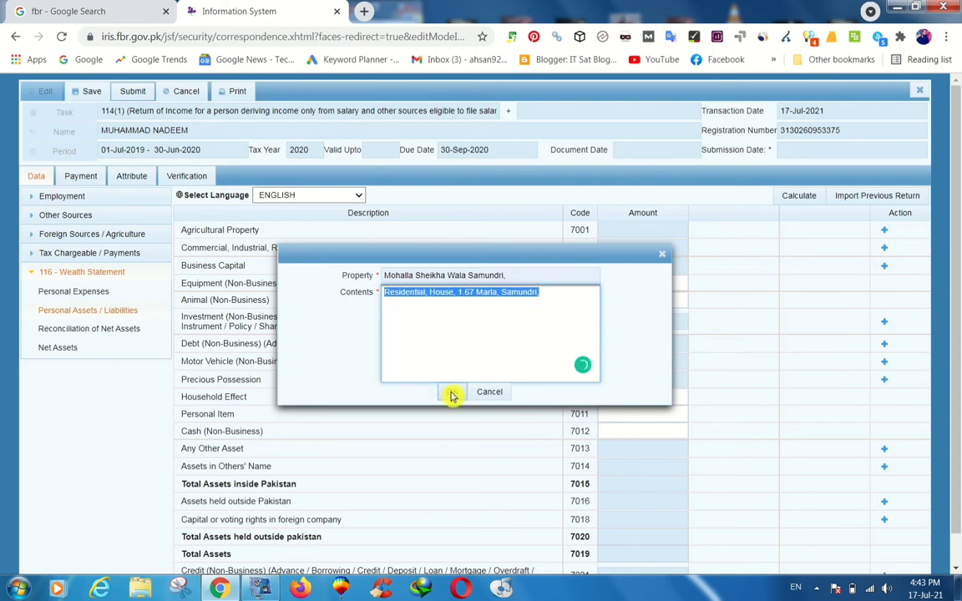
pyautogui.click(450, 394)
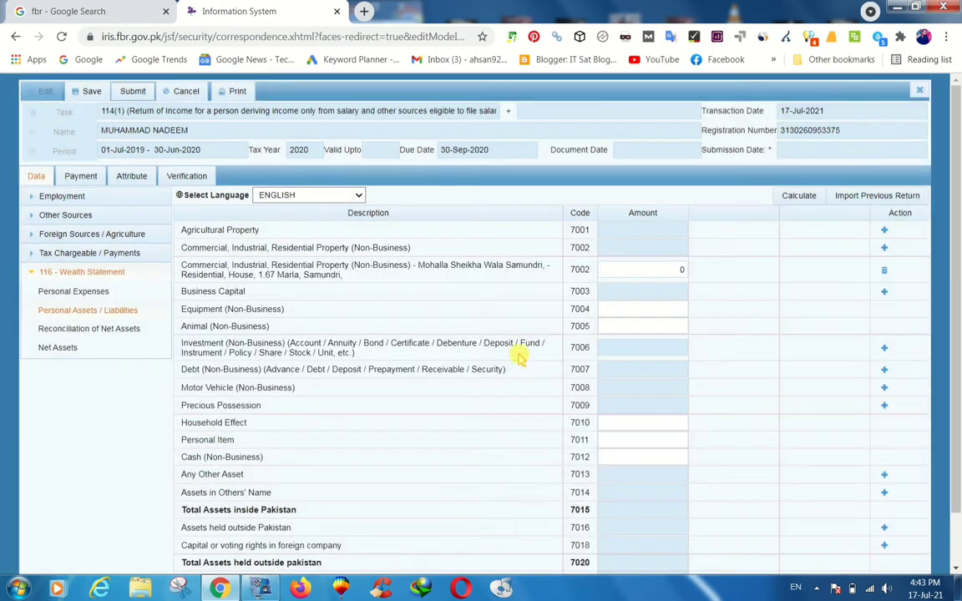
pyautogui.doubleClick(651, 274)
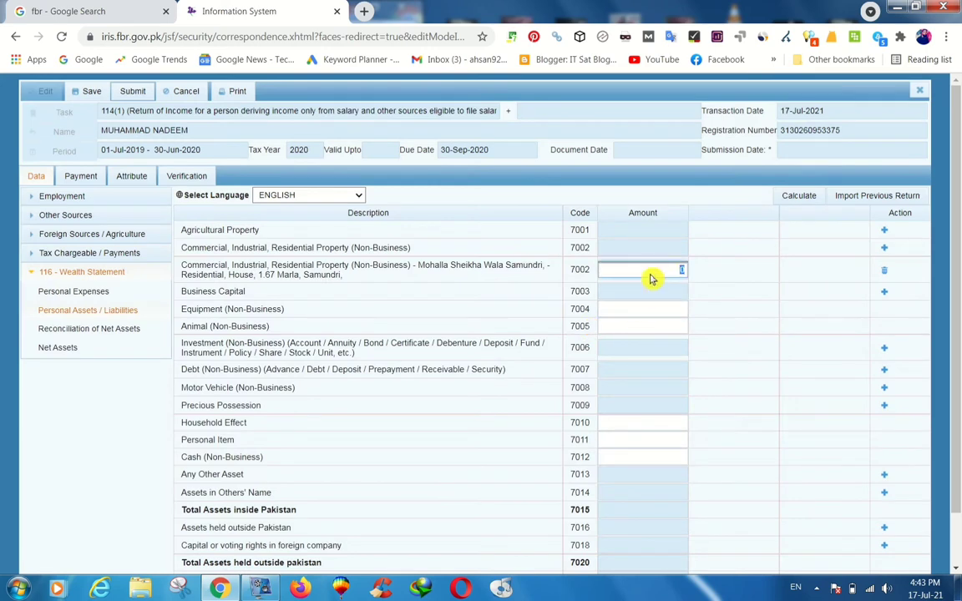
pyautogui.write('100')
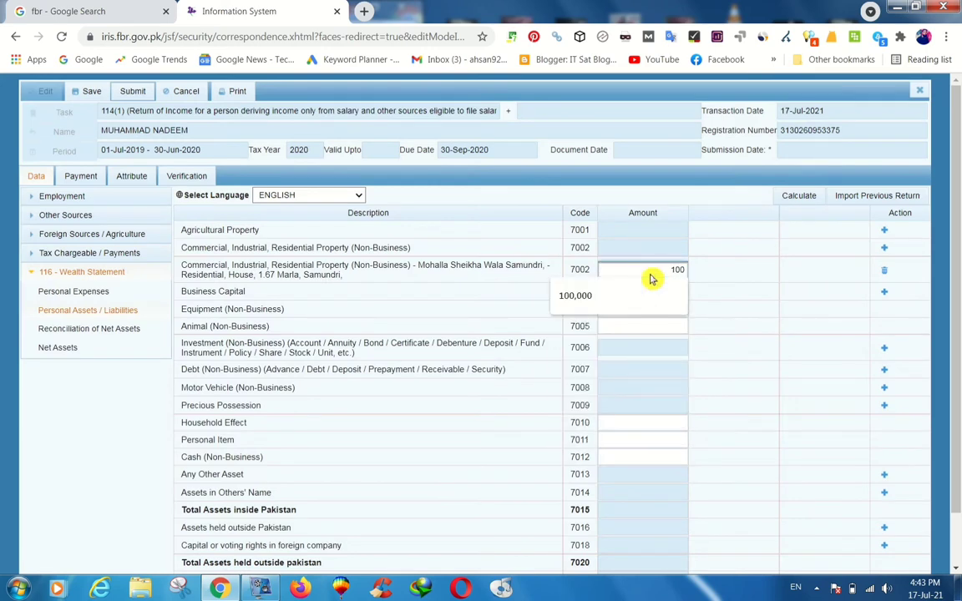
pyautogui.click(643, 298)
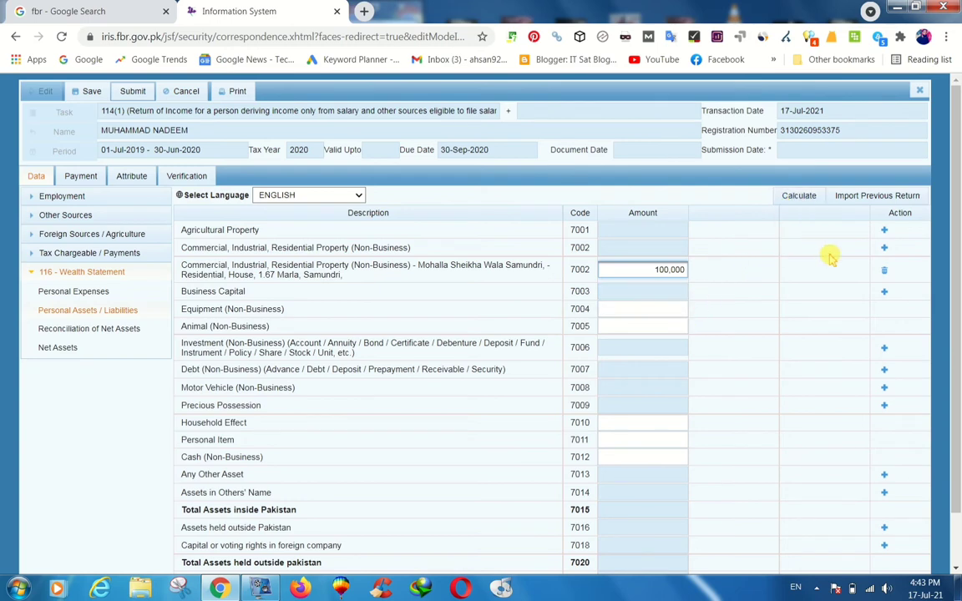
# Add a second code 7002 residential house in Samundri with a 4.5 Marla plot size.
pyautogui.click(884, 248)
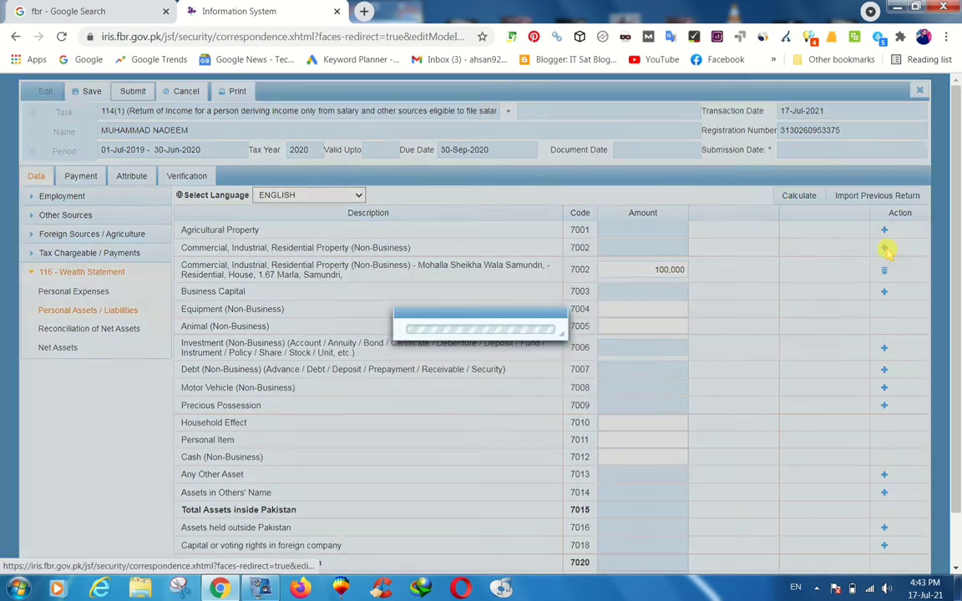
pyautogui.click(544, 282)
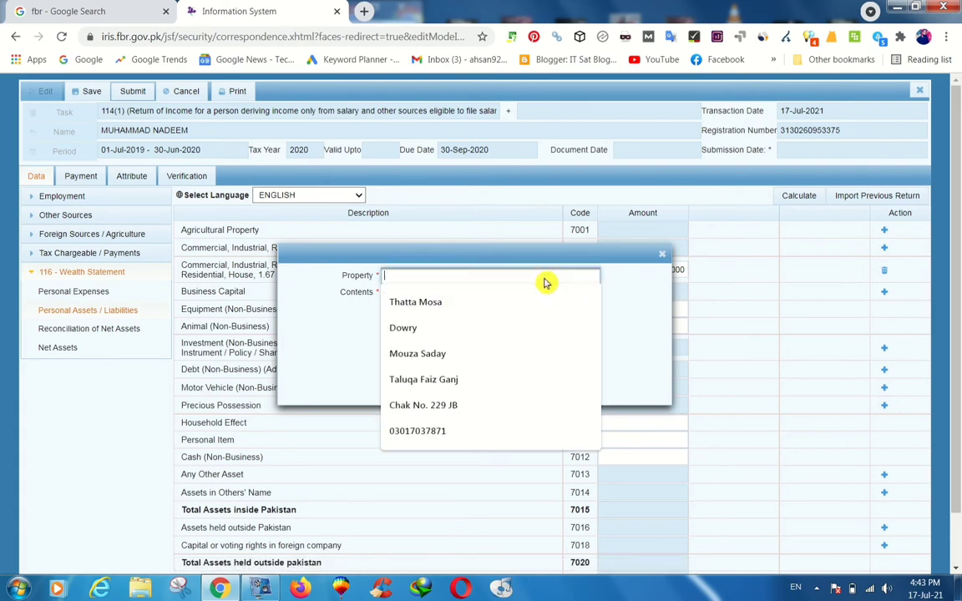
pyautogui.write('moha')
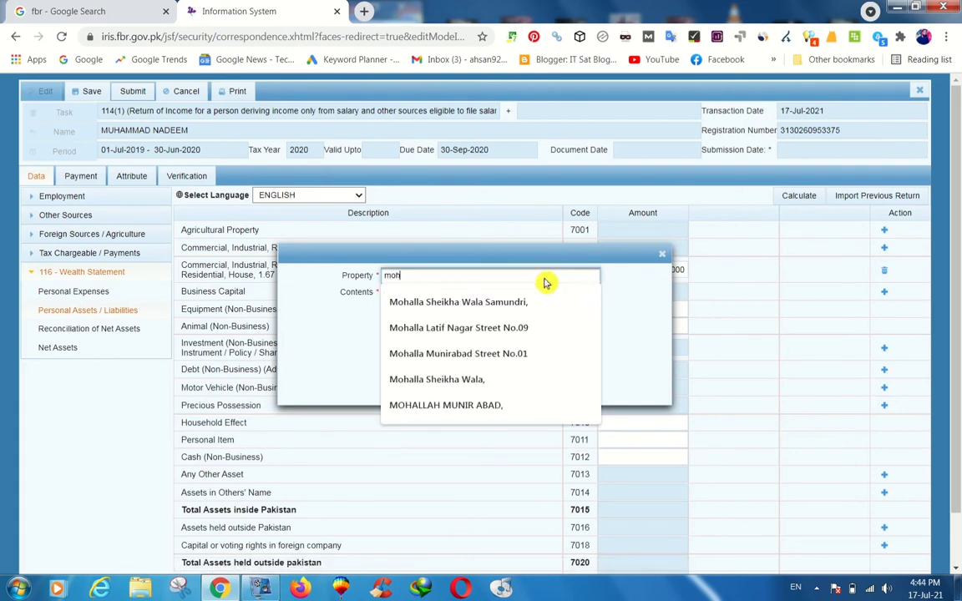
pyautogui.click(531, 303)
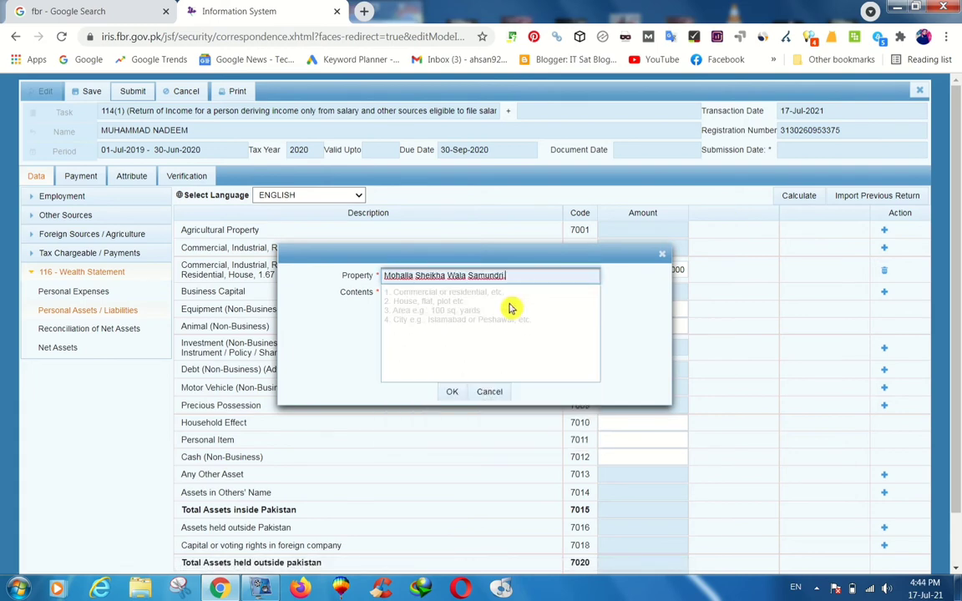
pyautogui.click(511, 309)
pyautogui.hotkey('ctrl', 'v')
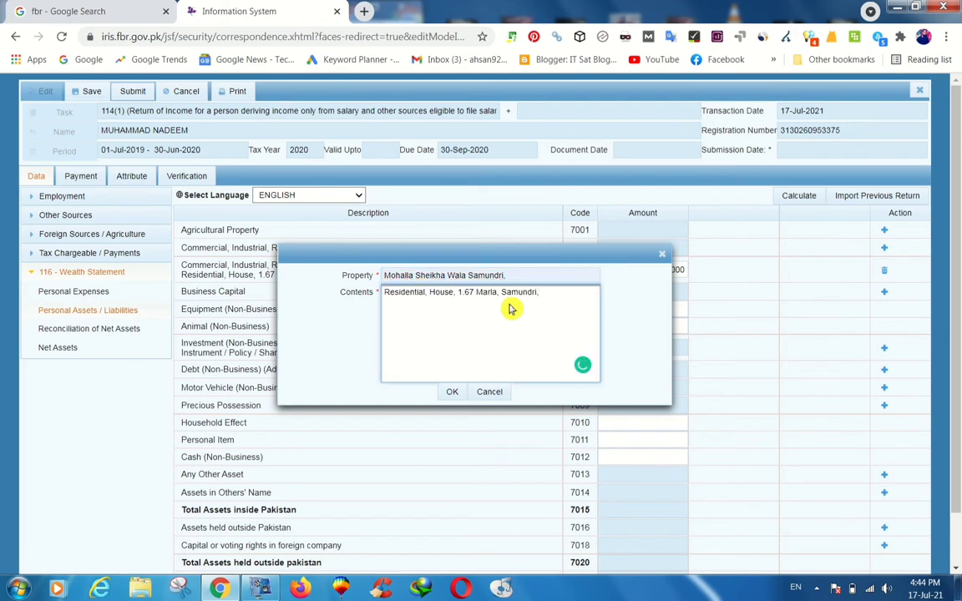
pyautogui.doubleClick(468, 293)
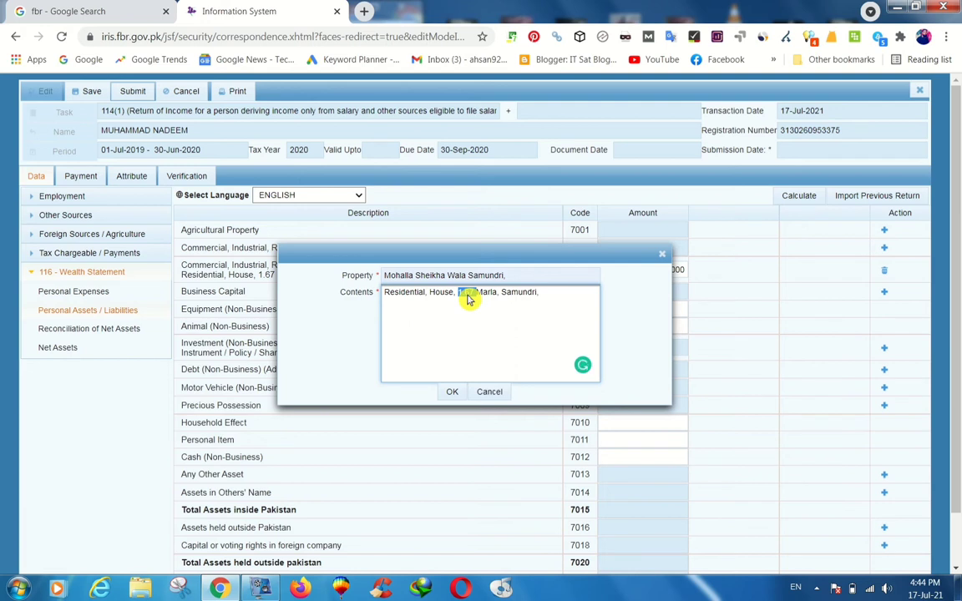
pyautogui.write('4.5')
pyautogui.click(450, 393)
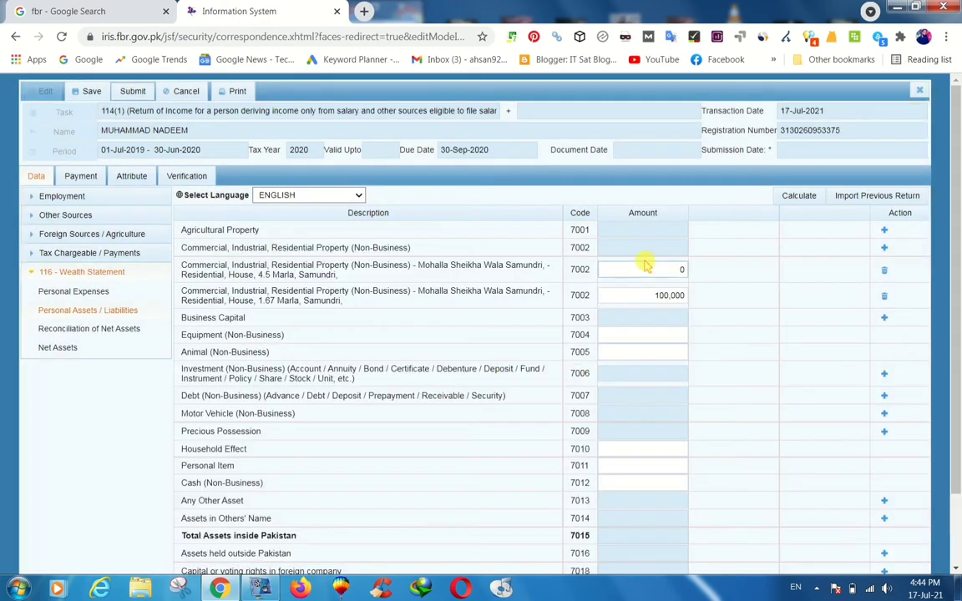
# Set the 4.5 Marla house's value to 2,100,000 and recalculate the wealth statement.
pyautogui.click(656, 270)
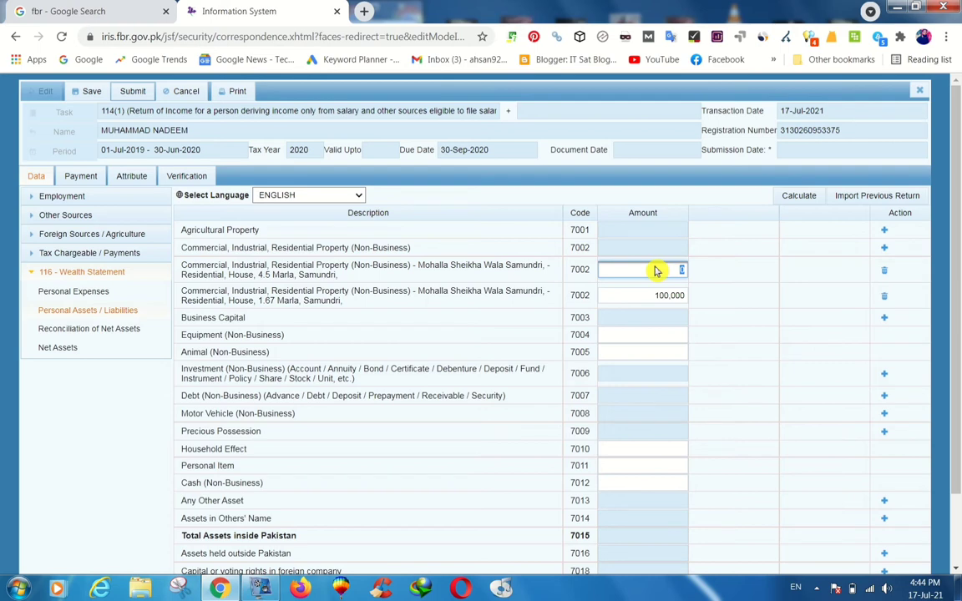
pyautogui.write('210000')
pyautogui.click(748, 314)
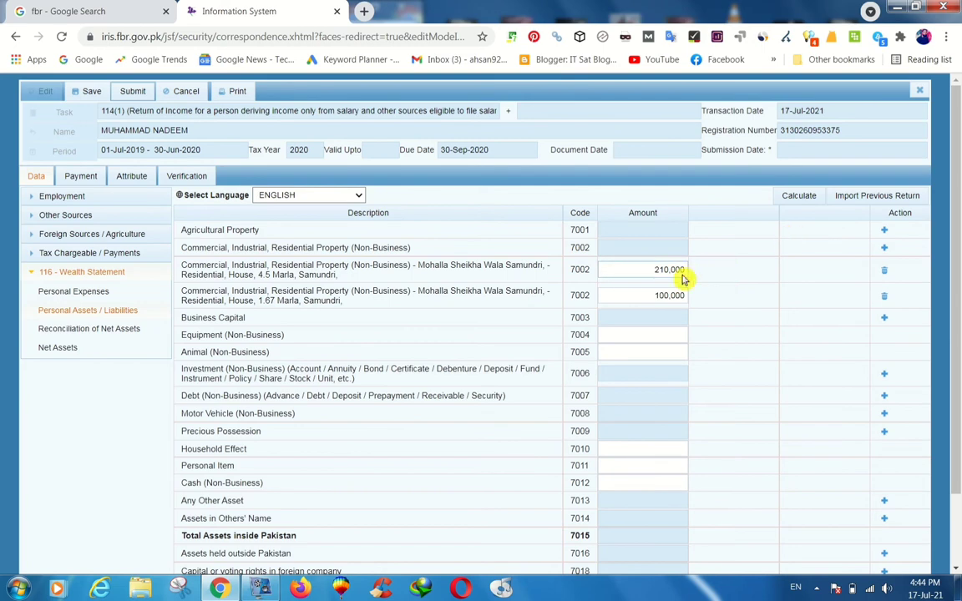
pyautogui.click(682, 275)
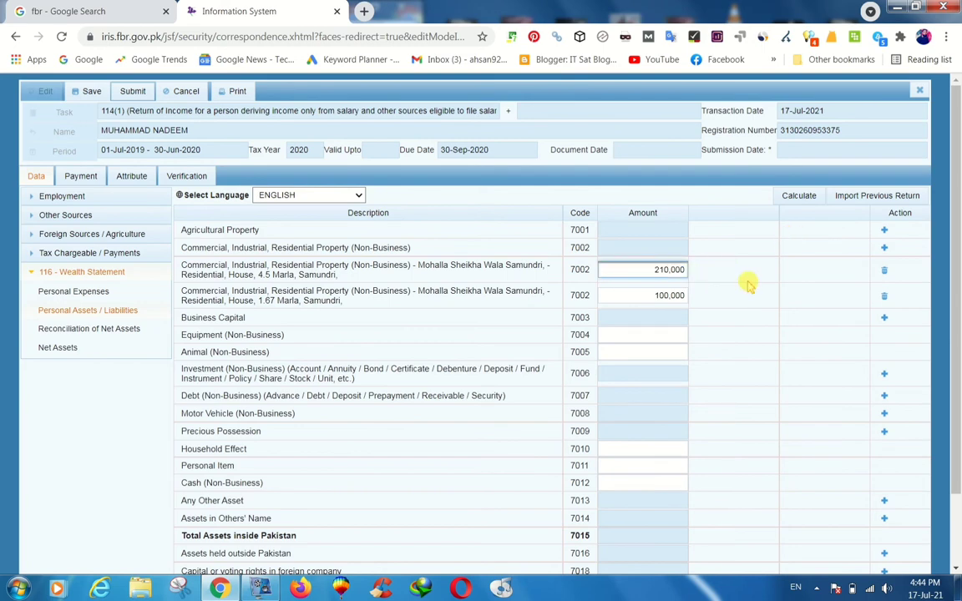
pyautogui.click(788, 199)
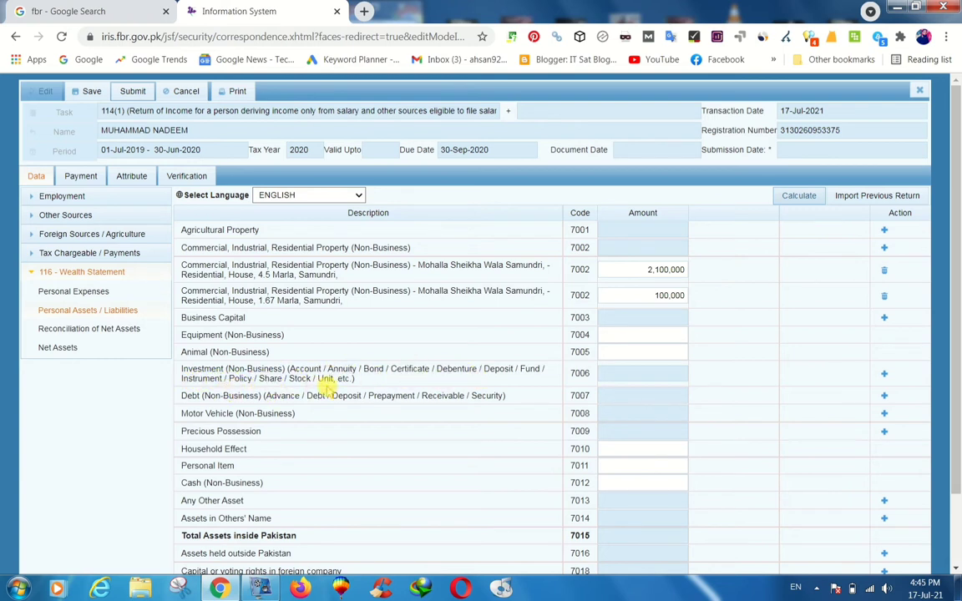
pyautogui.click(884, 374)
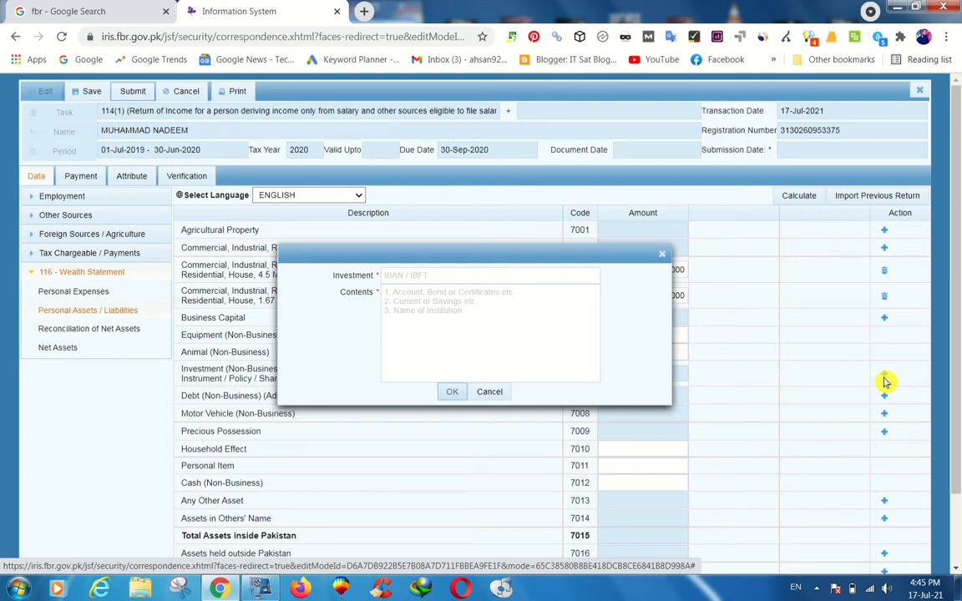
# Add a code 7006 investment 'Insurance Policy State Life' using the saved policy number.
pyautogui.click(500, 278)
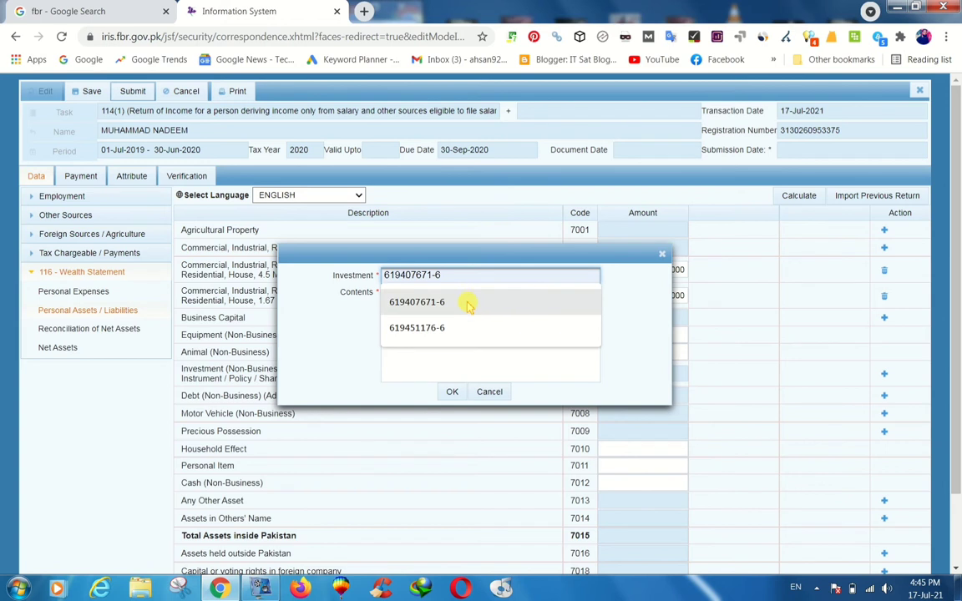
pyautogui.click(467, 303)
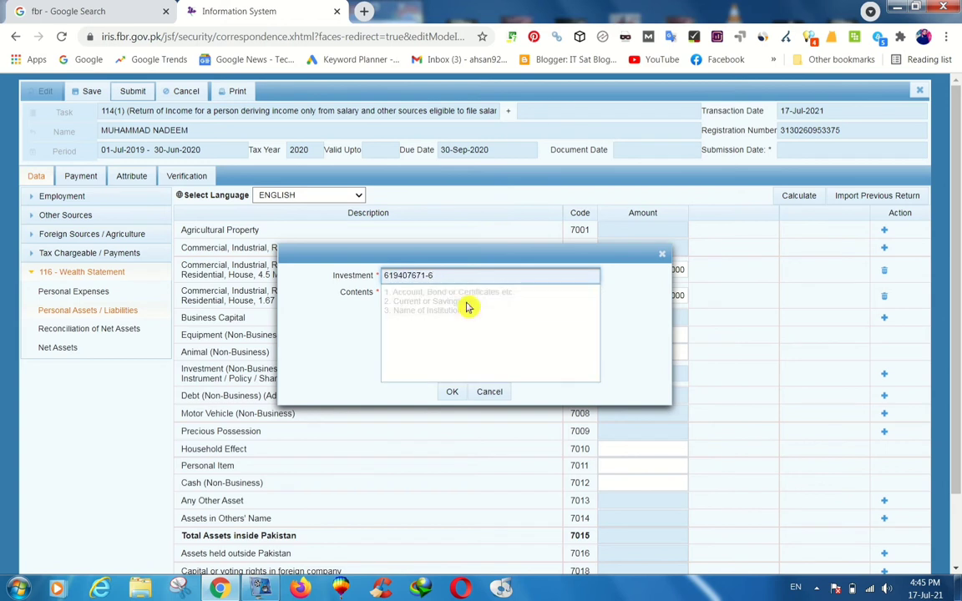
pyautogui.click(471, 305)
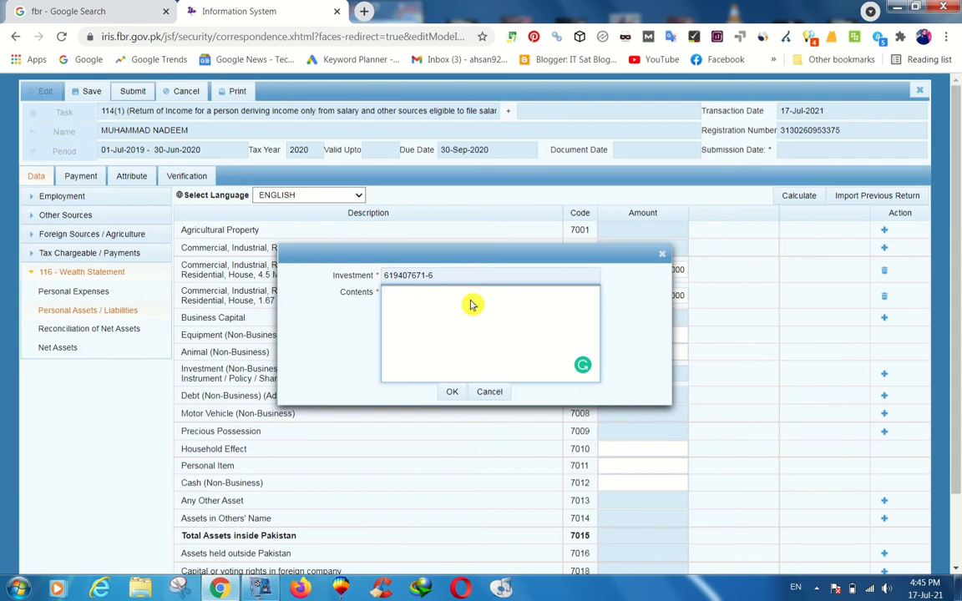
pyautogui.write('Insura')
pyautogui.write('nce Policy Stat')
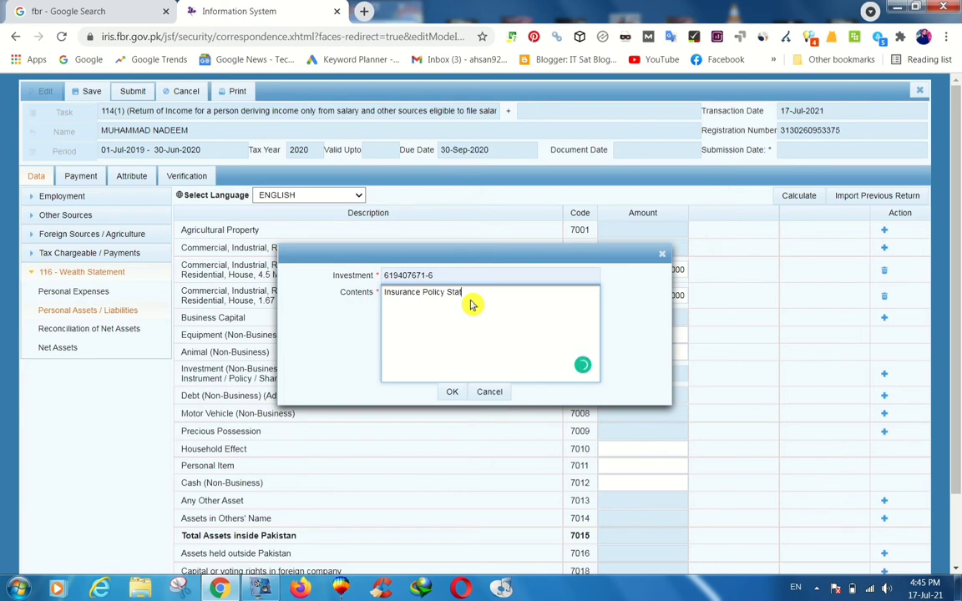
pyautogui.write('e Life')
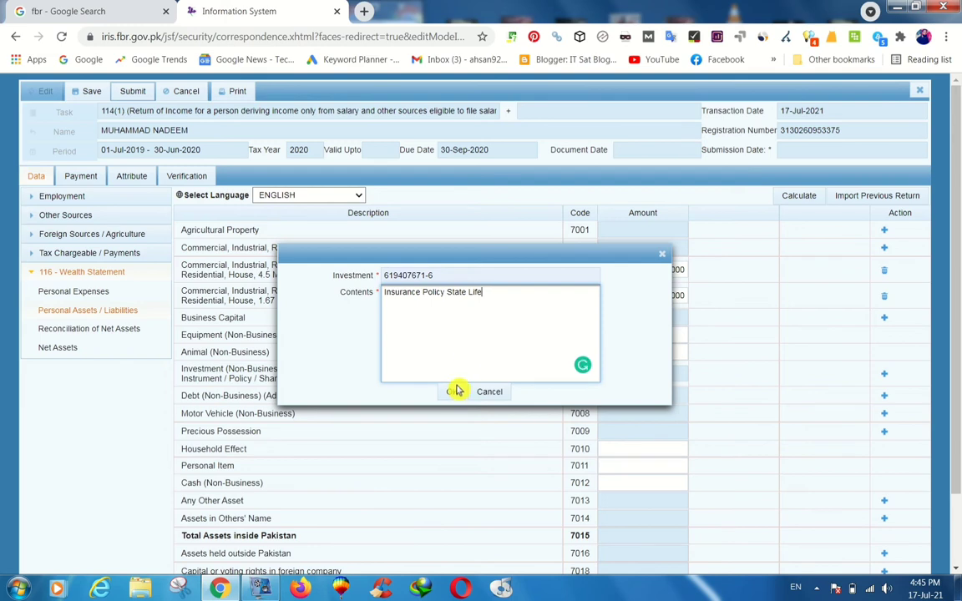
pyautogui.click(452, 392)
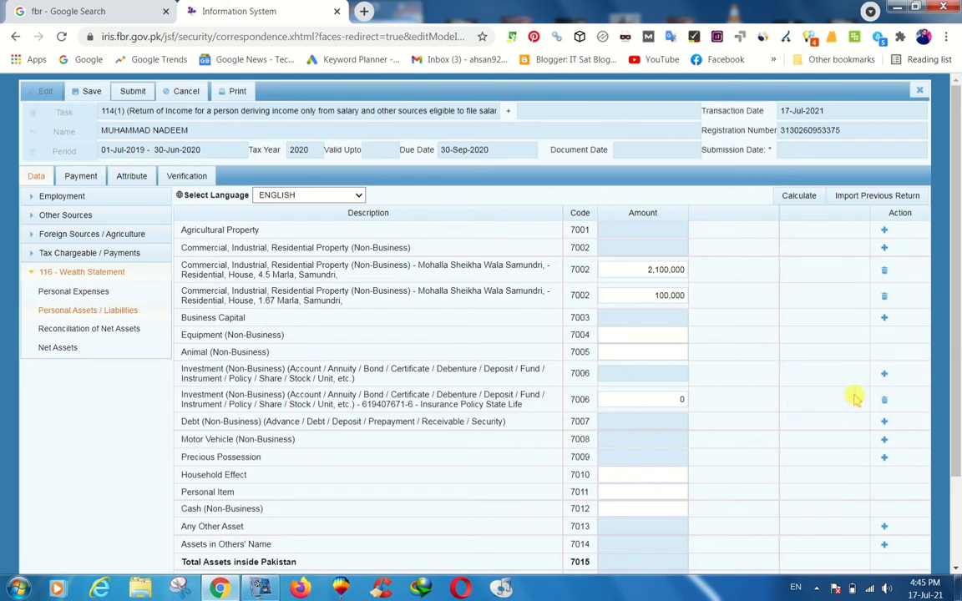
# Set the insurance policy's amount to 240,000 and recalculate, giving total assets of 2,440,000.
pyautogui.click(665, 401)
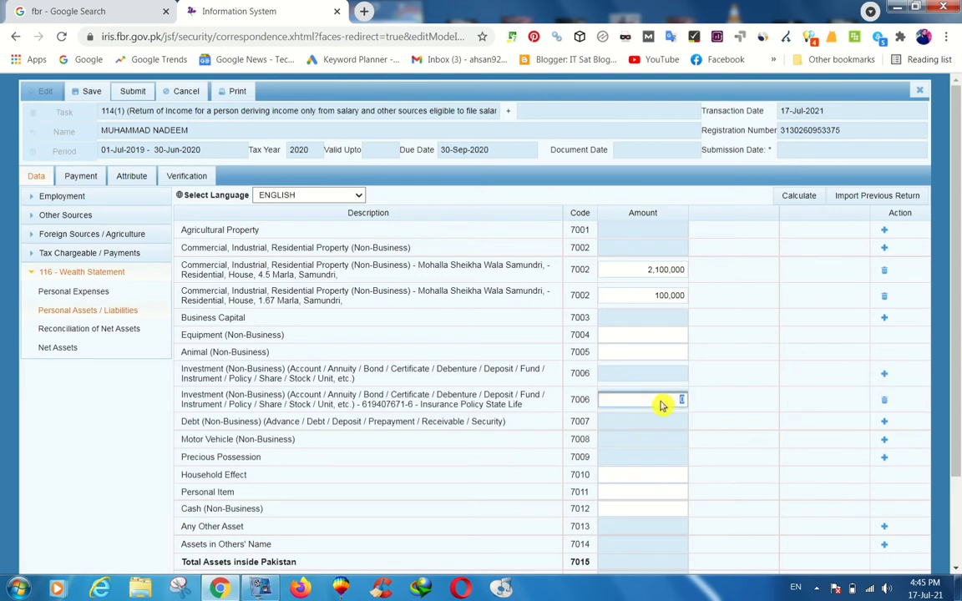
pyautogui.write('240000')
pyautogui.click(725, 408)
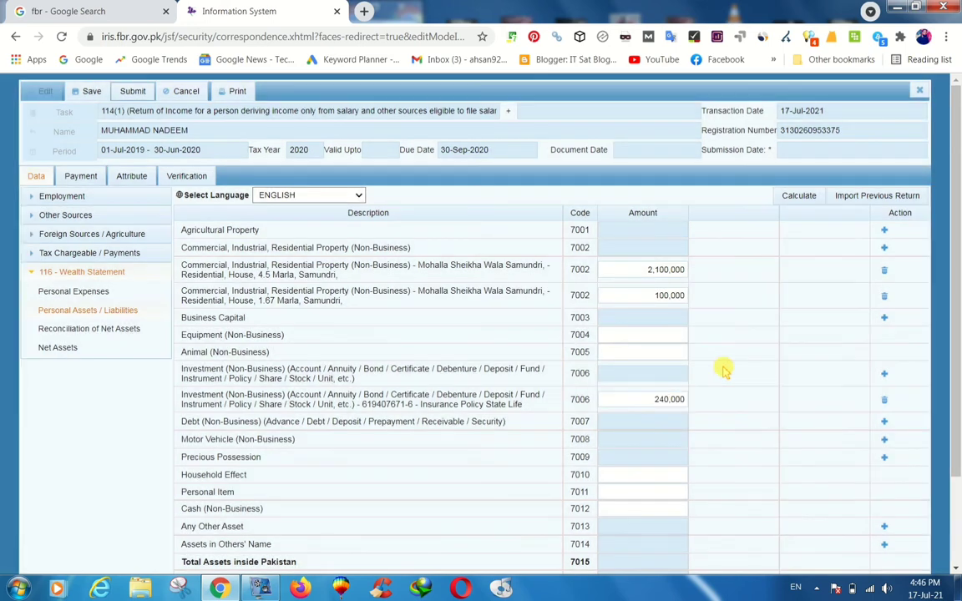
pyautogui.click(795, 198)
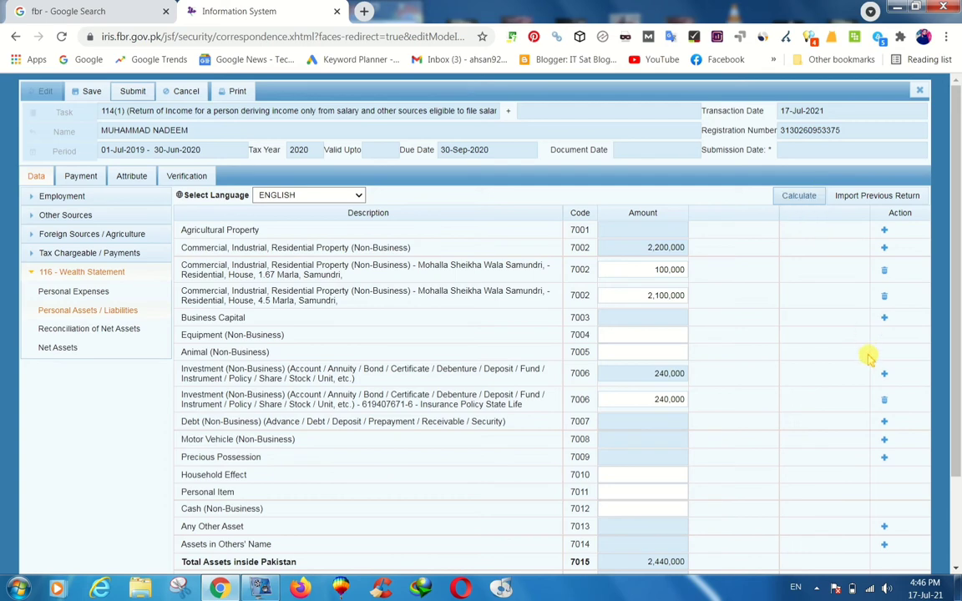
pyautogui.click(885, 376)
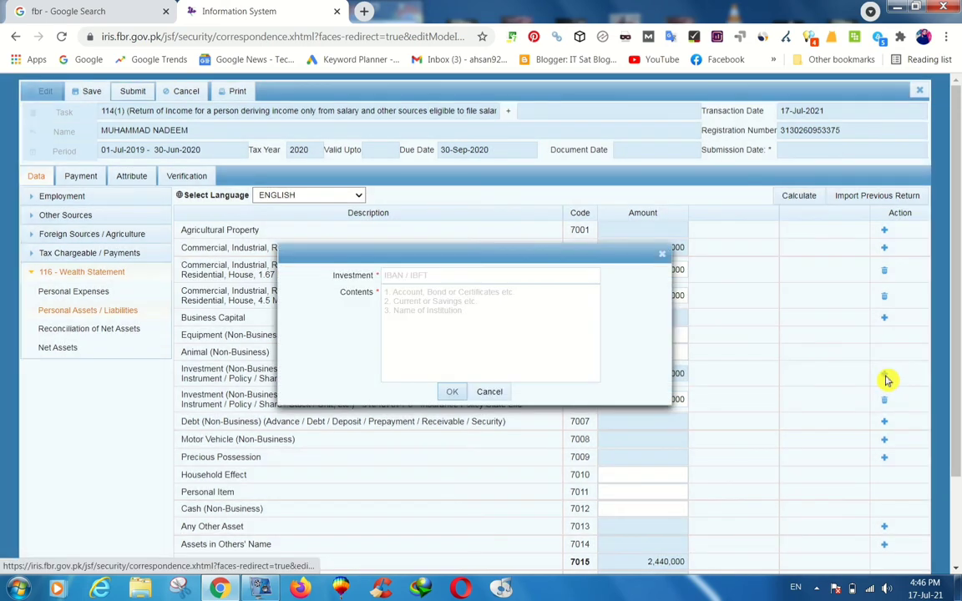
# Add a code 7006 investment 'Meezan Bank, Current, Samundri,' using the saved account number.
pyautogui.click(474, 276)
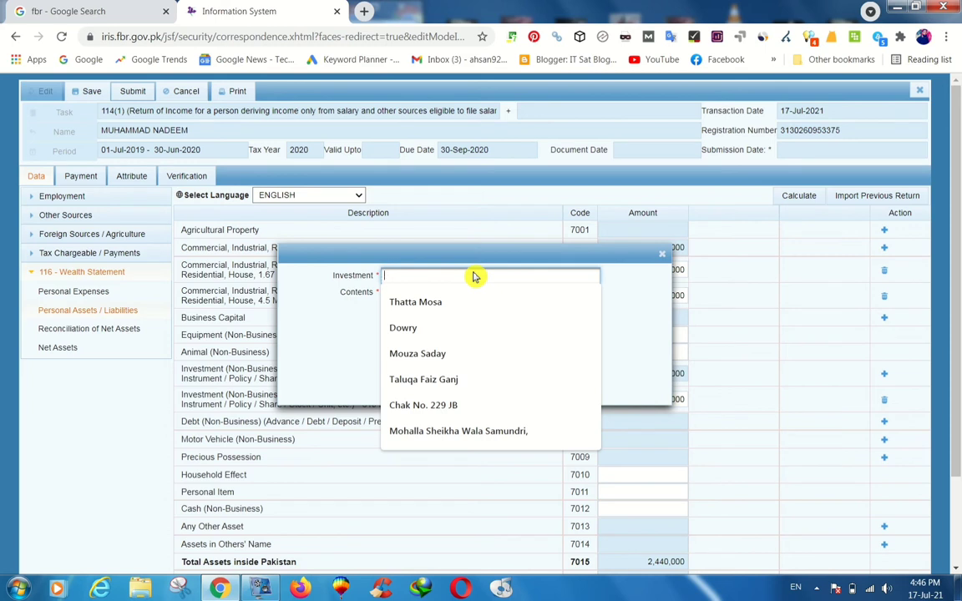
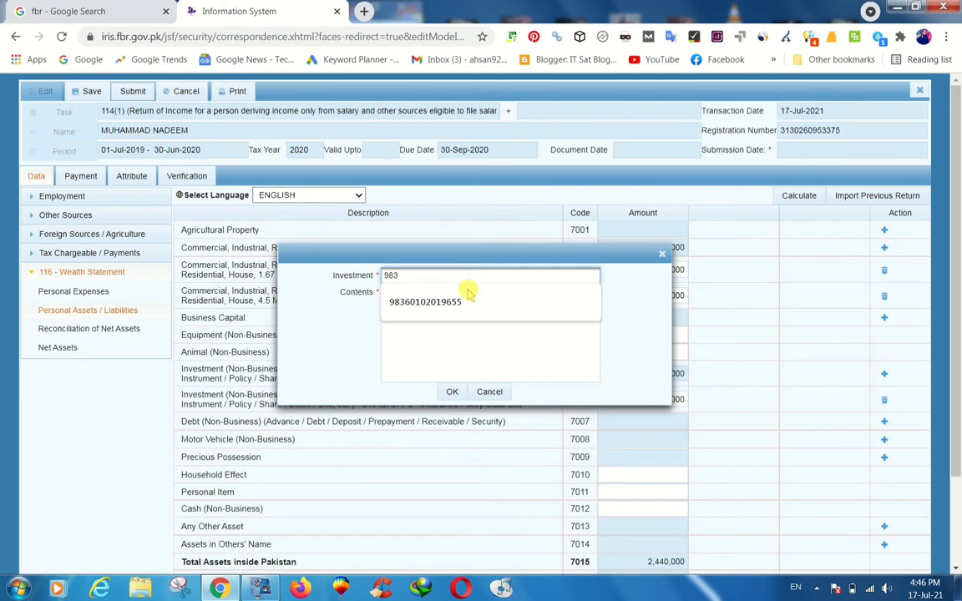
pyautogui.click(462, 302)
pyautogui.click(462, 326)
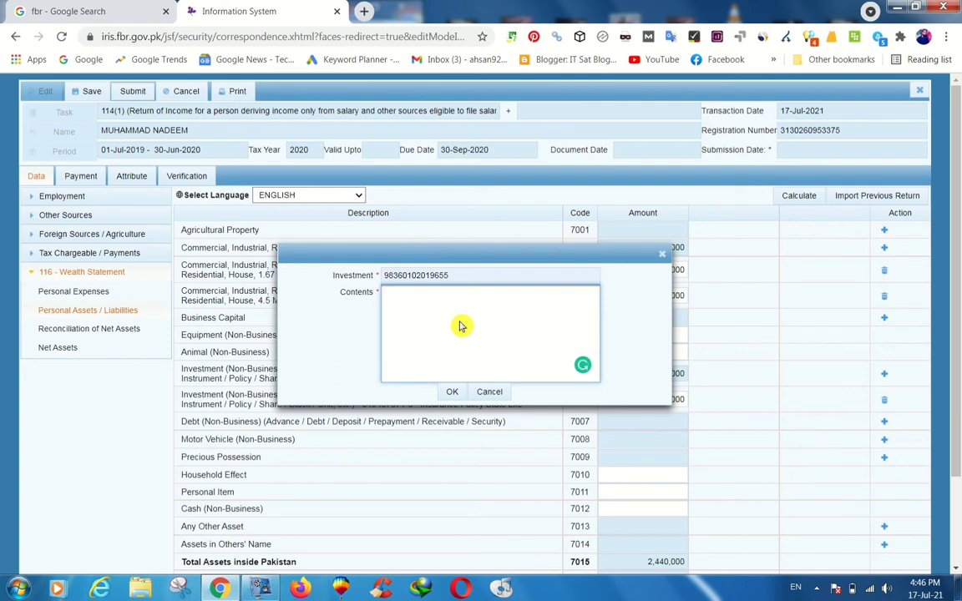
pyautogui.write('Meezan Bank, Current')
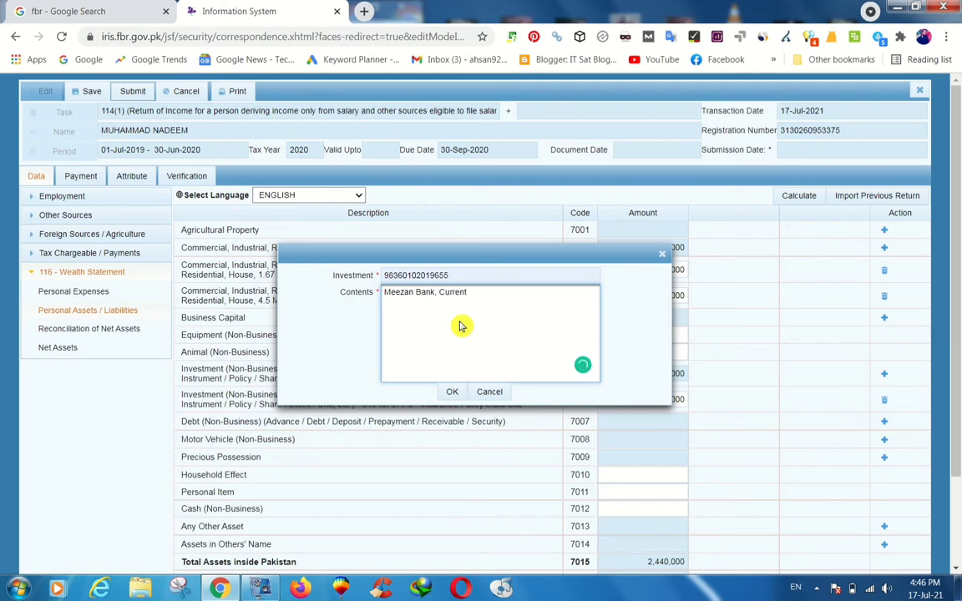
pyautogui.write(', Samundri,')
pyautogui.click(451, 393)
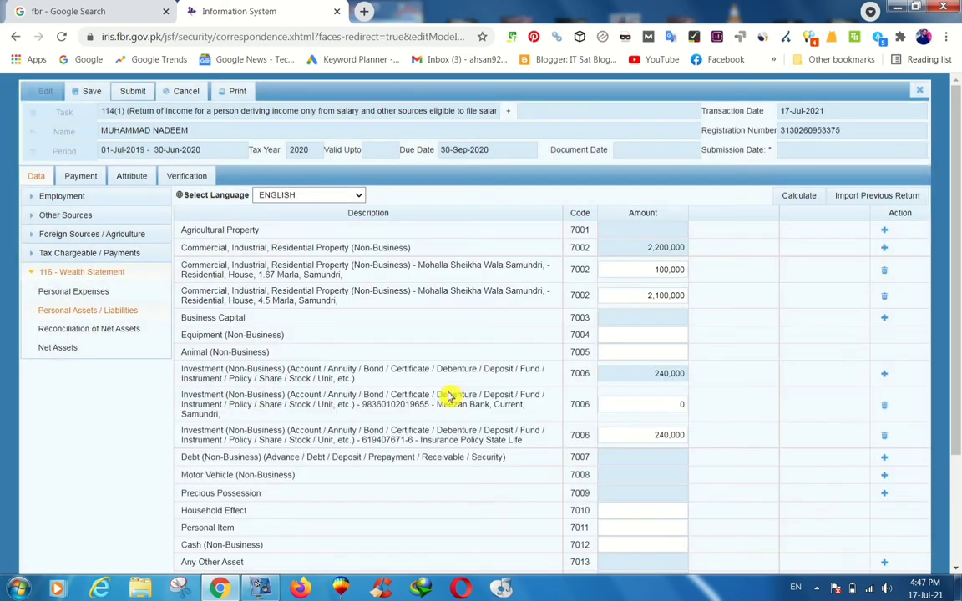
# Set the Meezan Bank account's amount to 300,000 and recalculate, bringing investments to 540,000.
pyautogui.click(638, 409)
pyautogui.write('3')
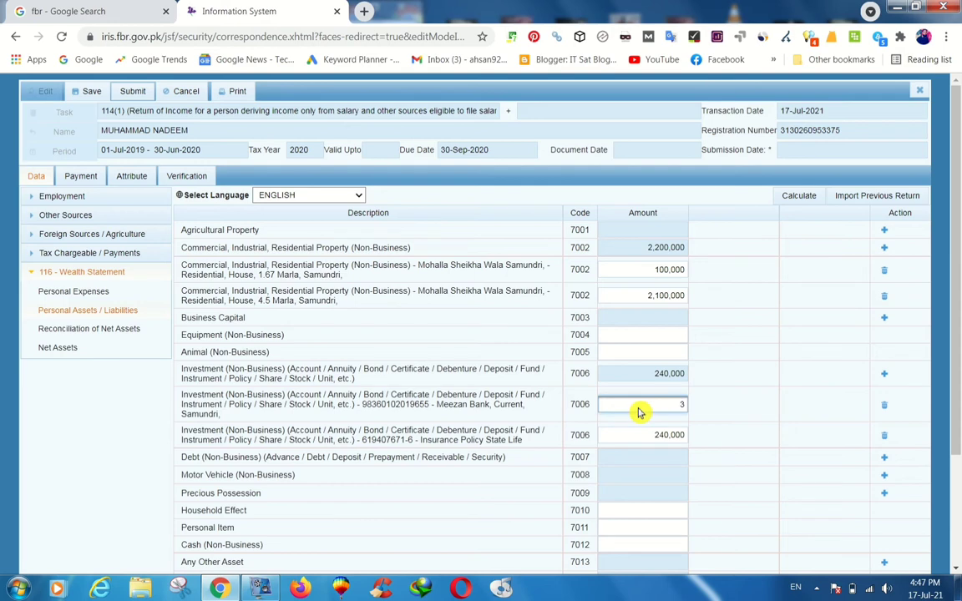
pyautogui.write('00,0')
pyautogui.write('0')
pyautogui.write('0000')
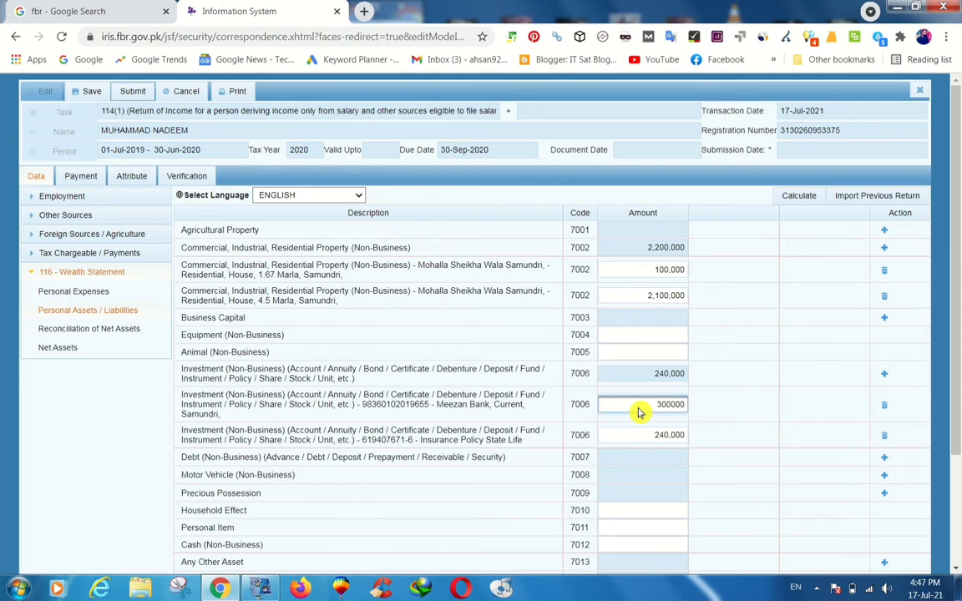
pyautogui.click(730, 390)
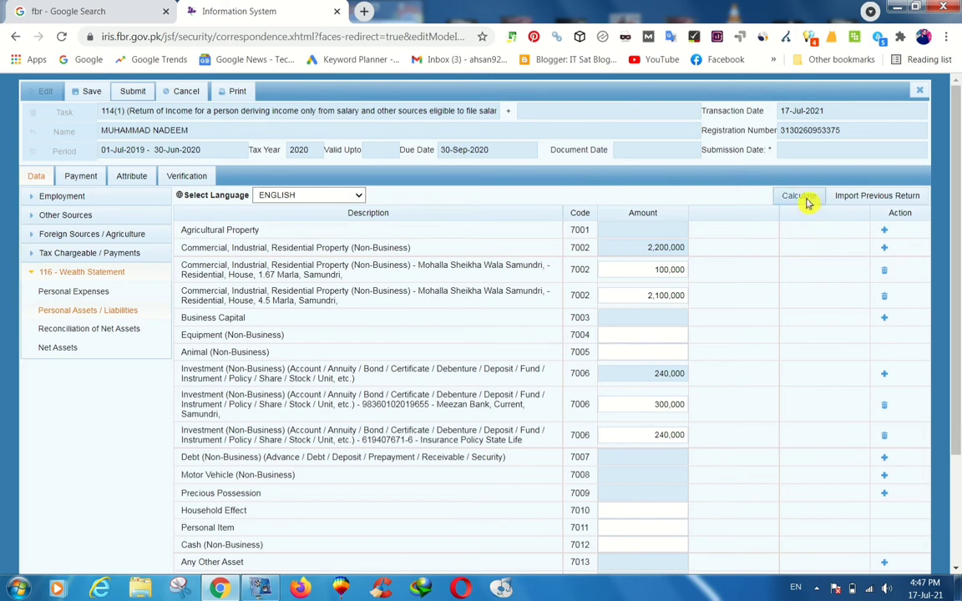
pyautogui.click(807, 203)
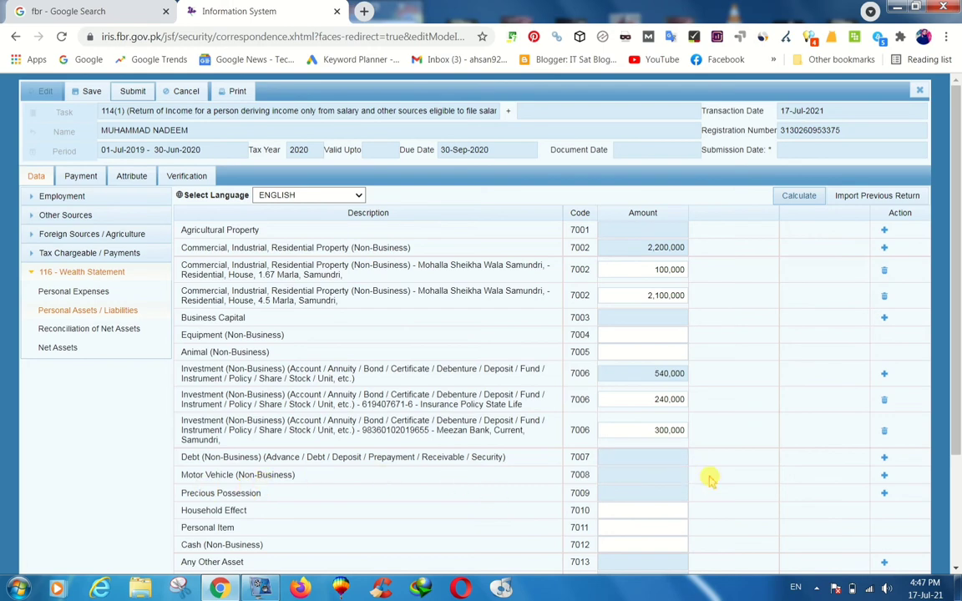
pyautogui.click(885, 476)
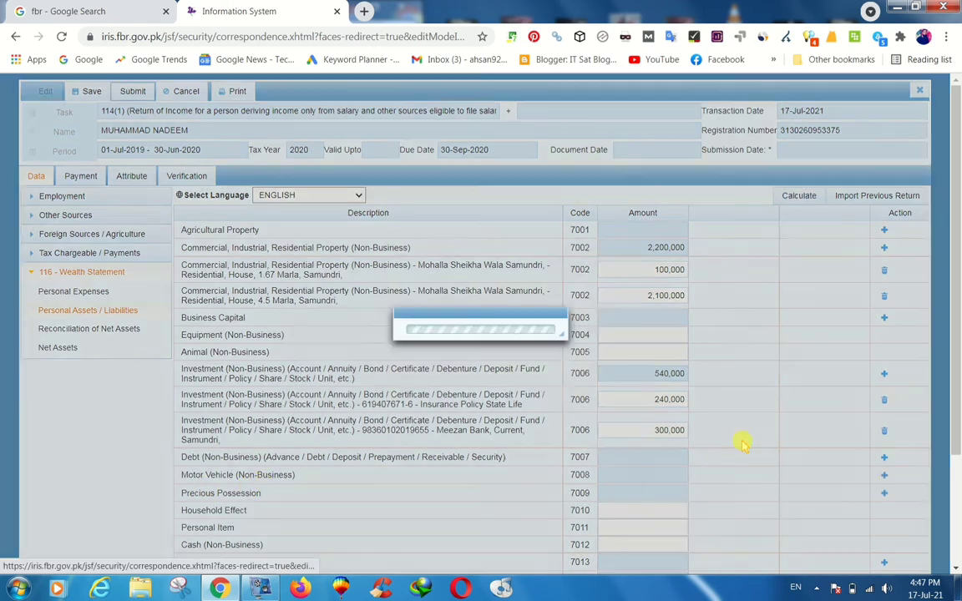
# Add a motor vehicle with its registration number from suggestions and contents 'Honda, 100cc, 2020 Model,'.
pyautogui.click(470, 275)
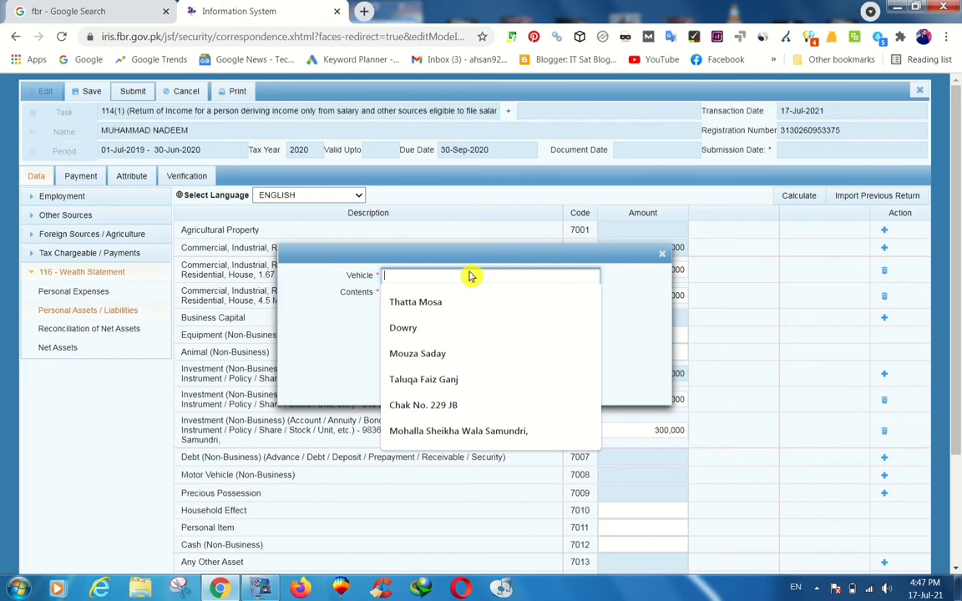
pyautogui.write('AA')
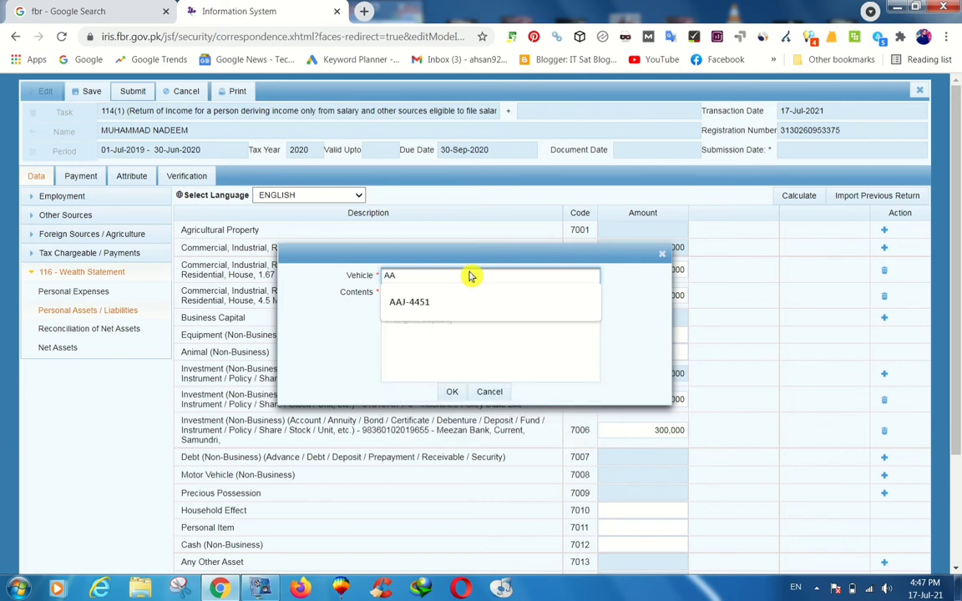
pyautogui.click(439, 302)
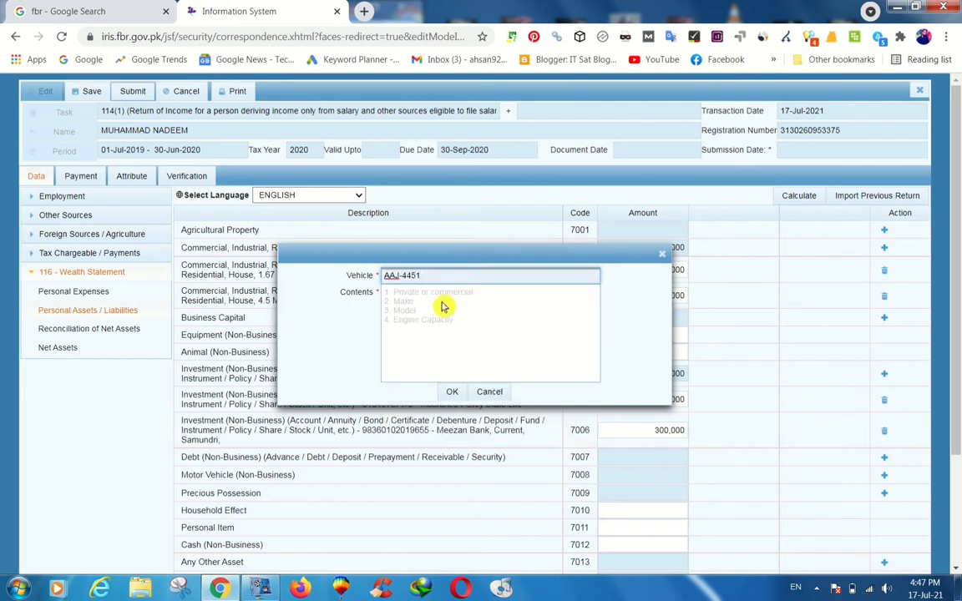
pyautogui.click(443, 315)
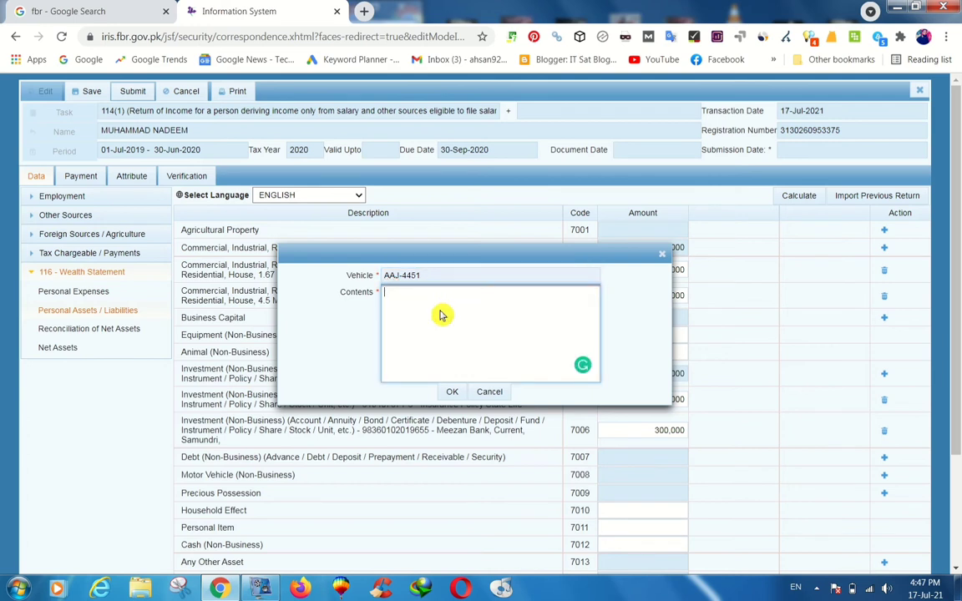
pyautogui.write('Honda')
pyautogui.write(', 100cc, 2020 Mode')
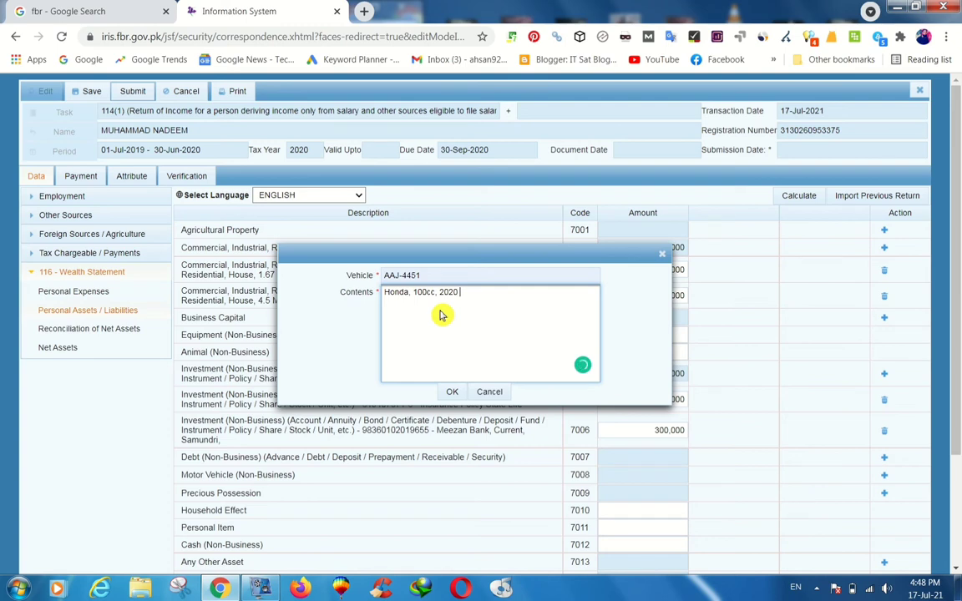
pyautogui.write('l,')
pyautogui.click(451, 394)
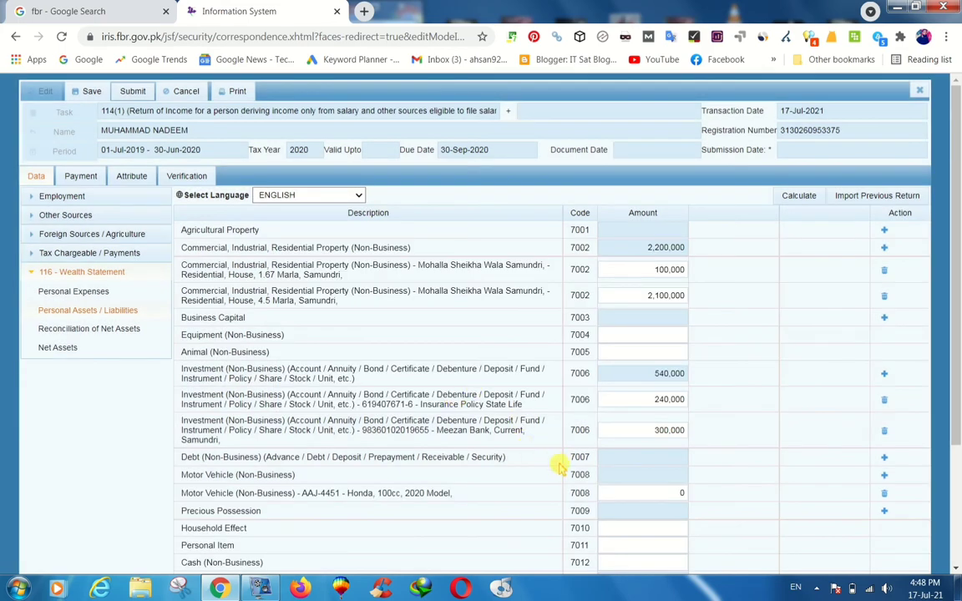
# Set the vehicle's amount to 110,000 and start a new Precious Possession entry.
pyautogui.click(659, 493)
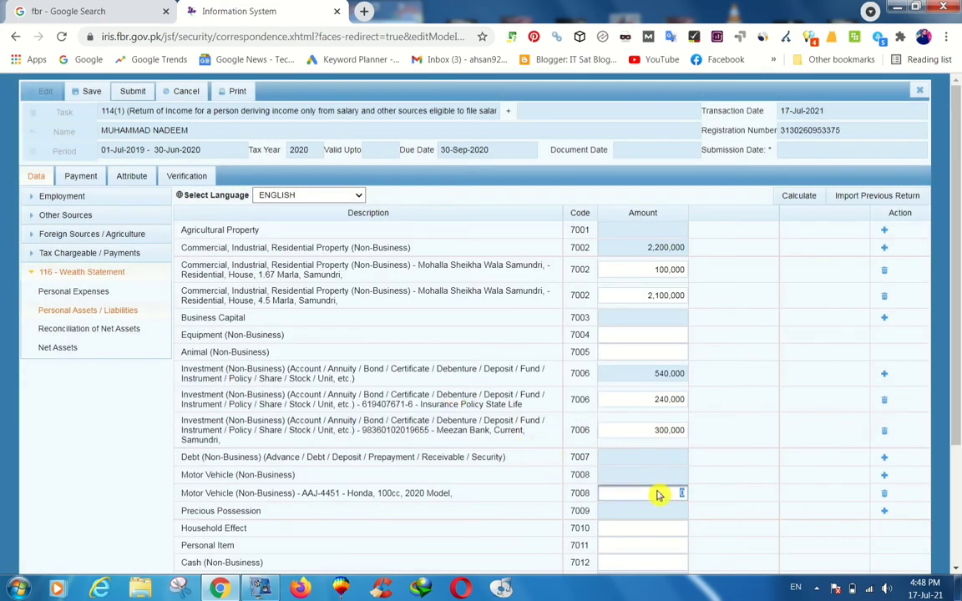
pyautogui.write('1150000')
pyautogui.click(734, 497)
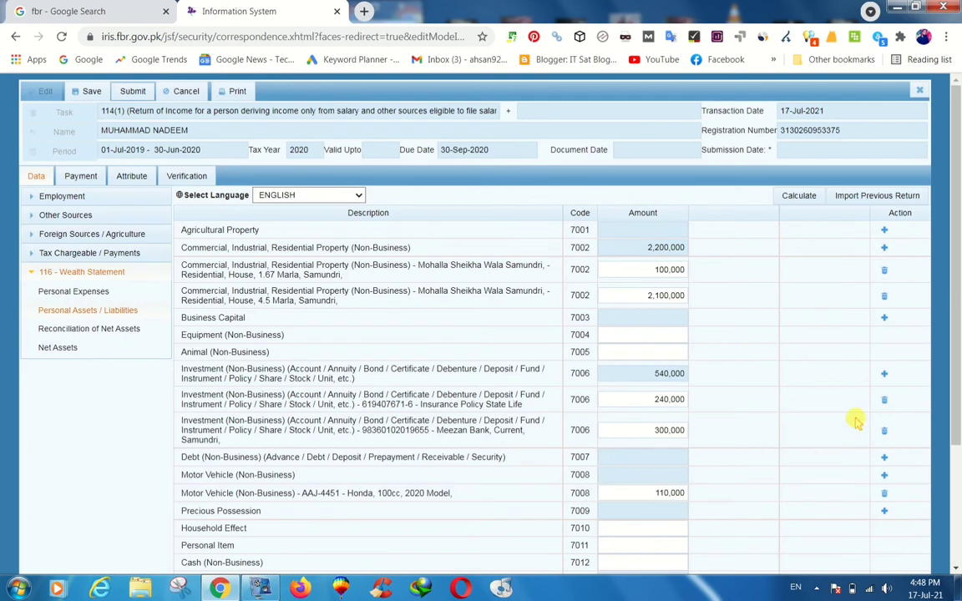
pyautogui.scroll(-2, 958, 430)
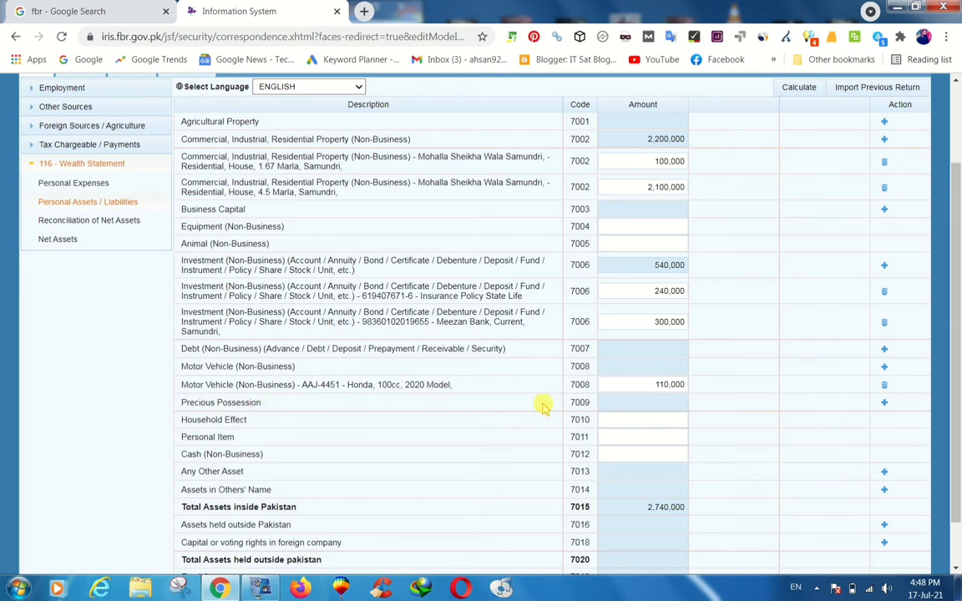
pyautogui.click(885, 406)
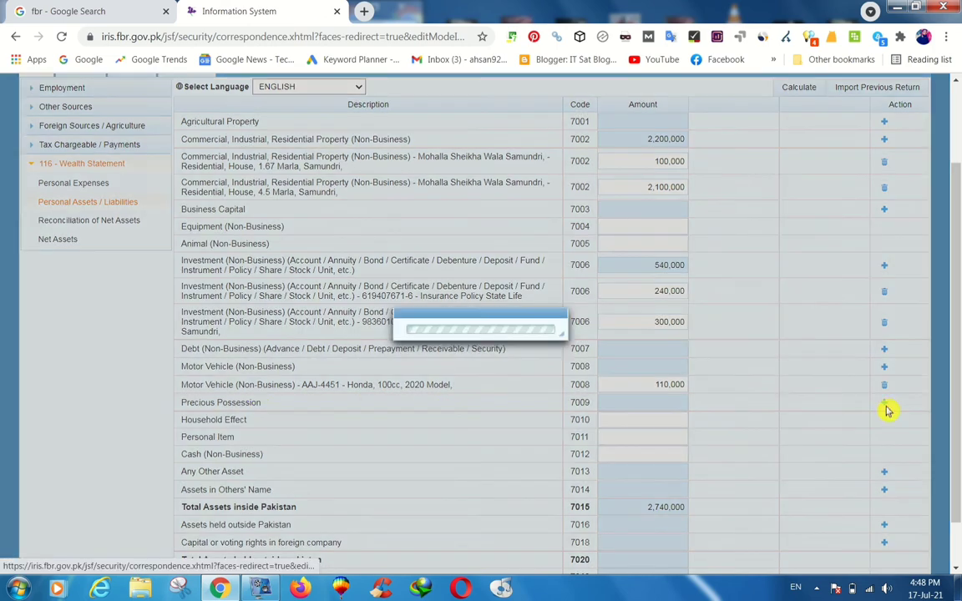
# Save a Dowry precious possession with contents 'Gold, 03 Tola,'.
pyautogui.click(449, 274)
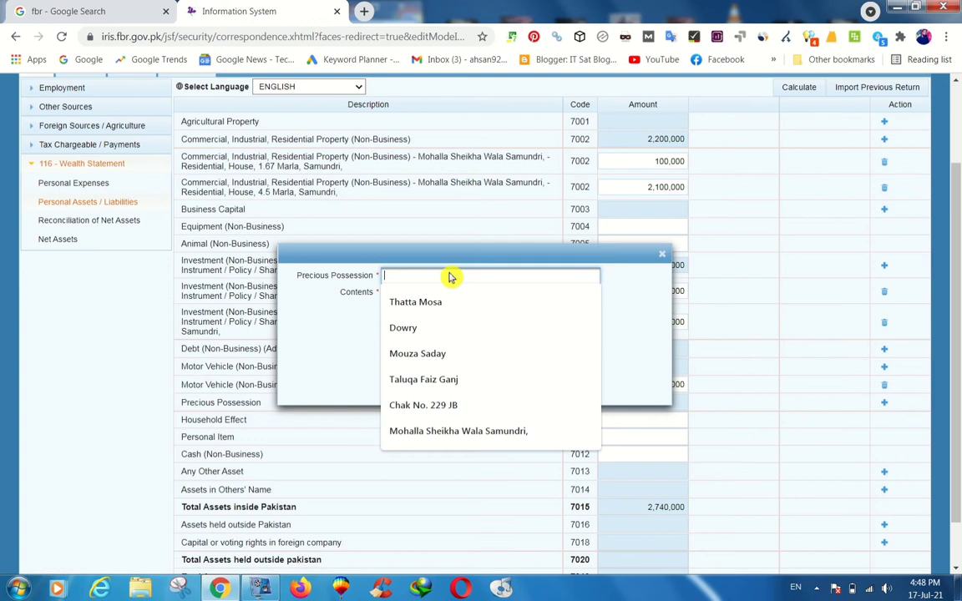
pyautogui.click(422, 325)
pyautogui.click(431, 307)
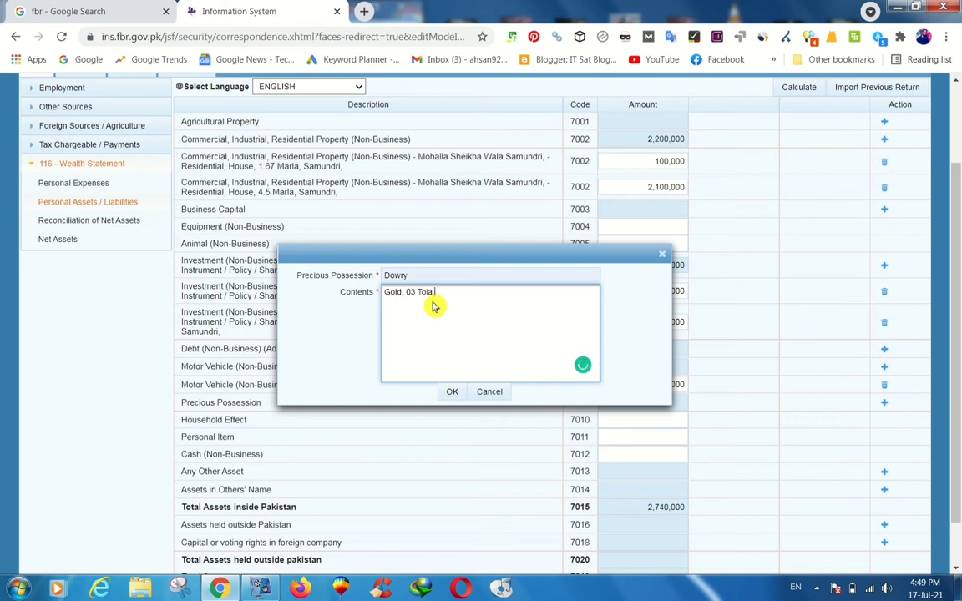
pyautogui.write(',')
pyautogui.click(453, 392)
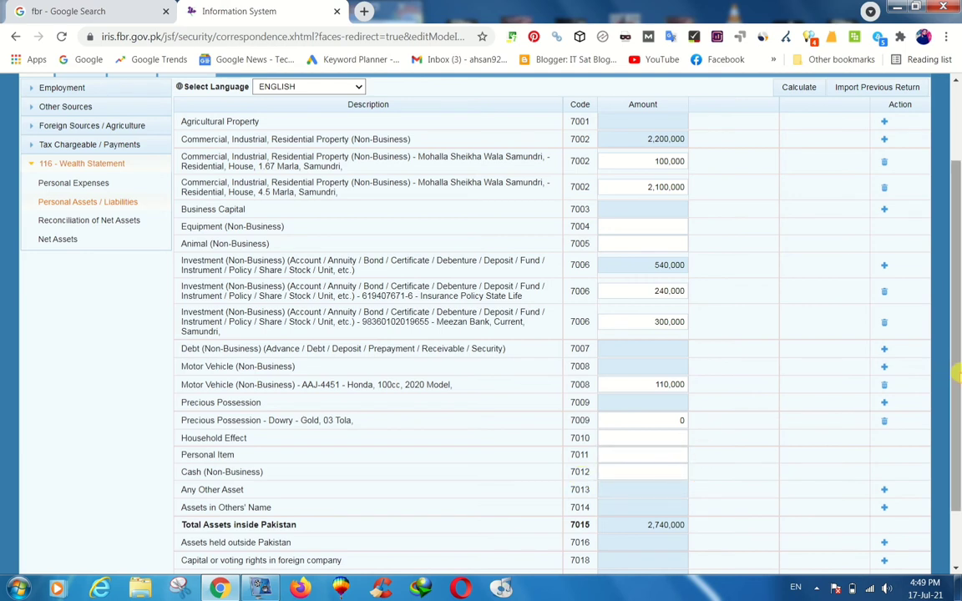
# Enter Household Effect 500,000, Personal Item 100,000 and Cash (Non-Business) 750,000.
pyautogui.scroll(-1, 957, 395)
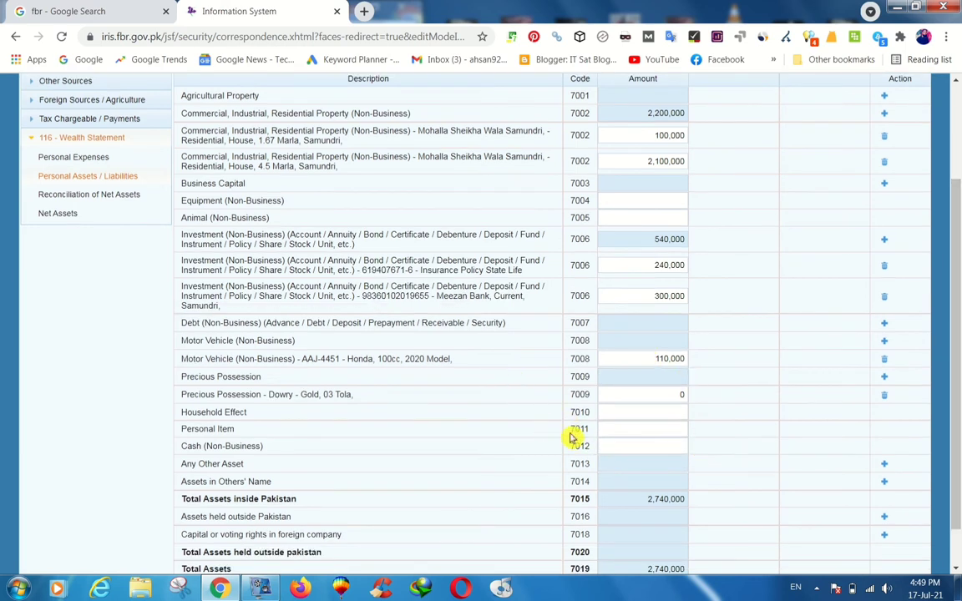
pyautogui.click(620, 417)
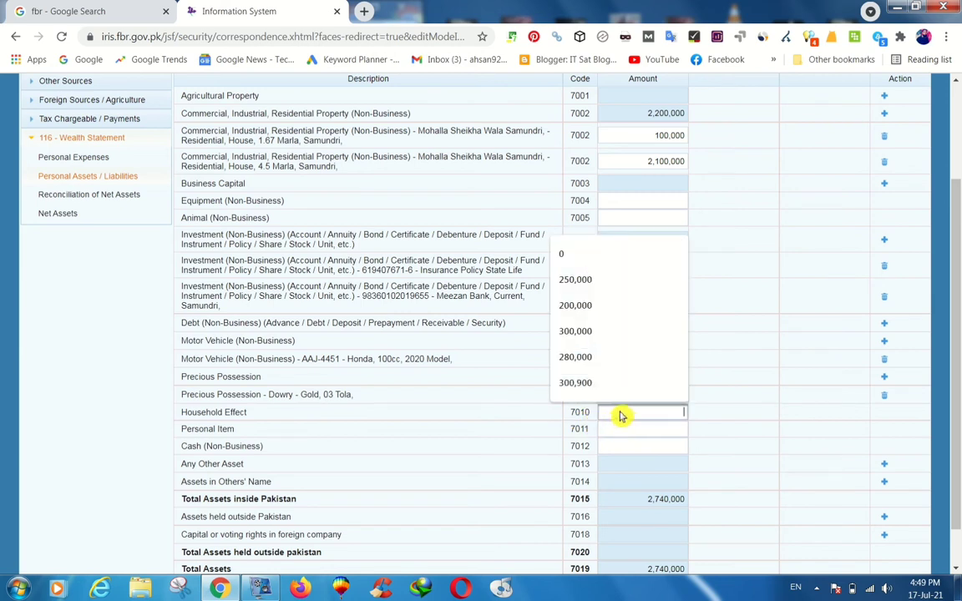
pyautogui.write('550000')
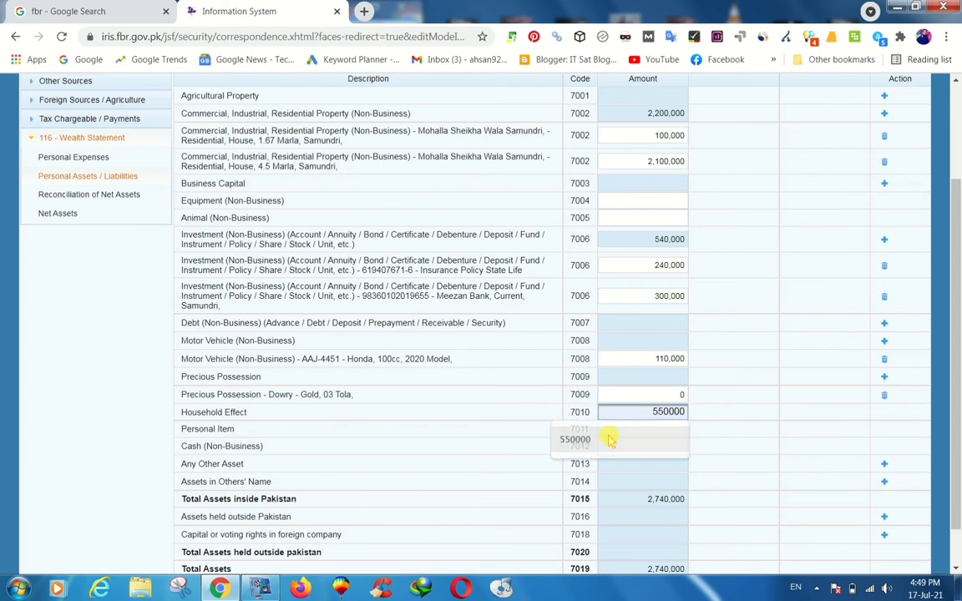
pyautogui.click(608, 438)
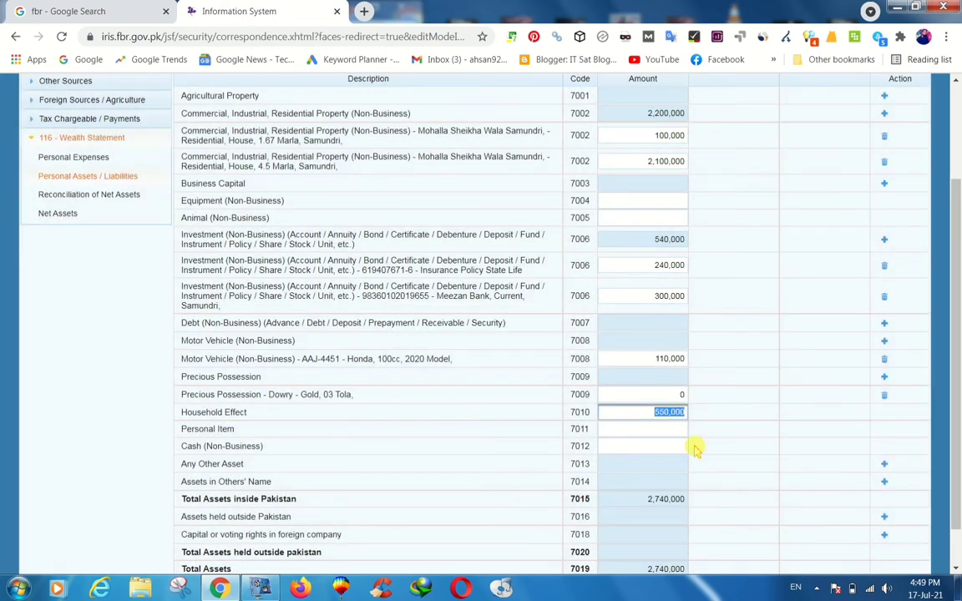
pyautogui.press('Left')
pyautogui.press('Tab')
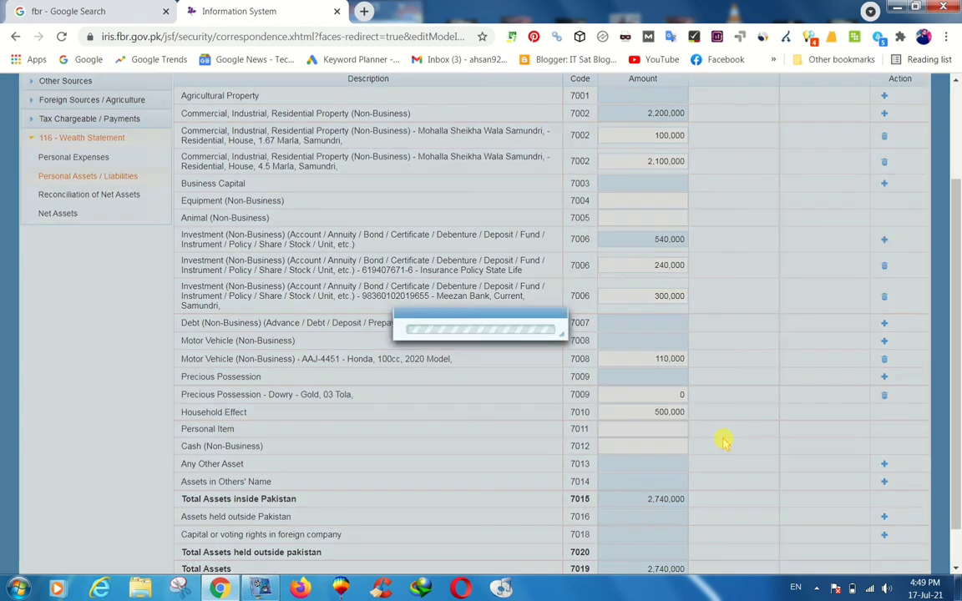
pyautogui.click(682, 434)
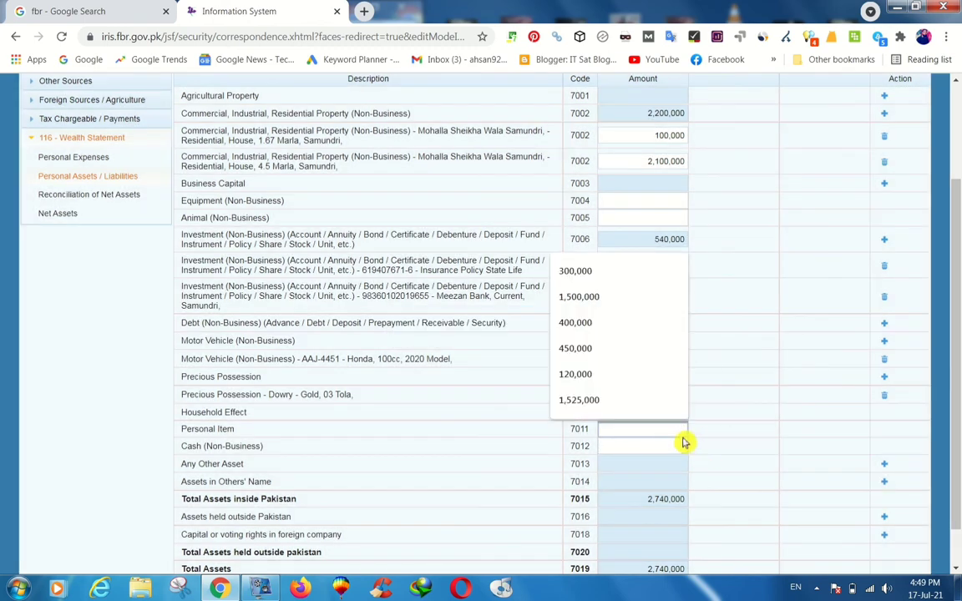
pyautogui.write('1')
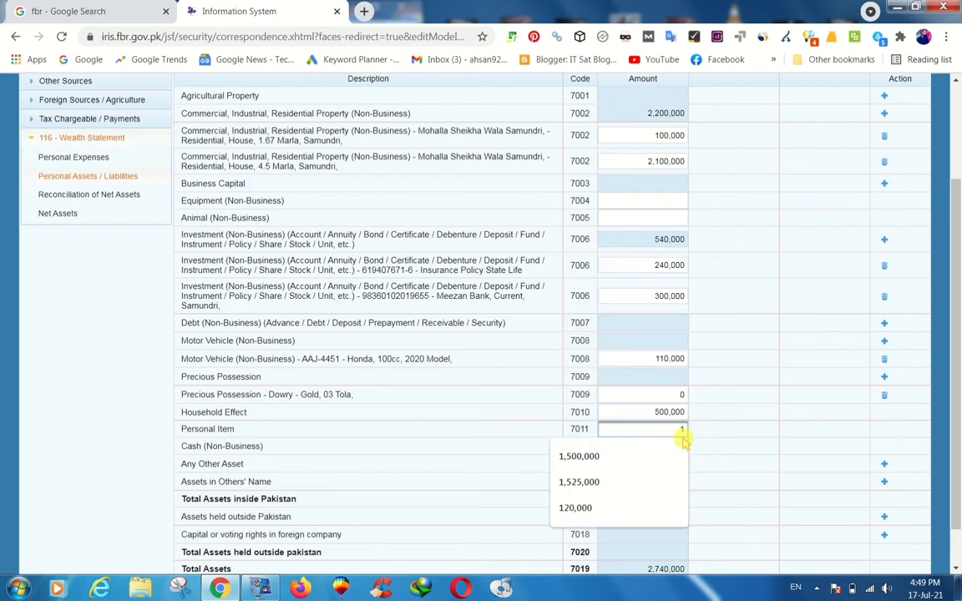
pyautogui.write('00000')
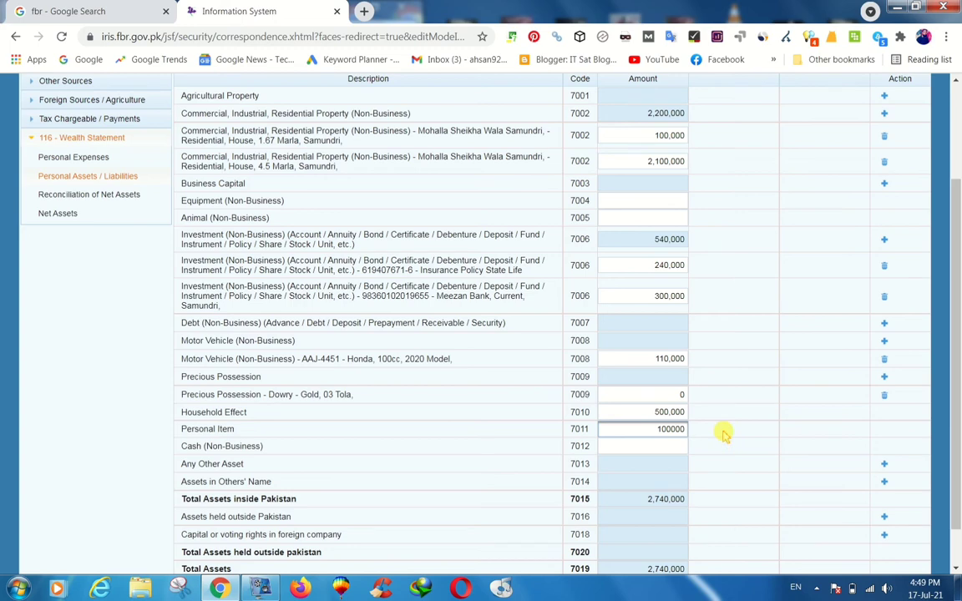
pyautogui.click(725, 434)
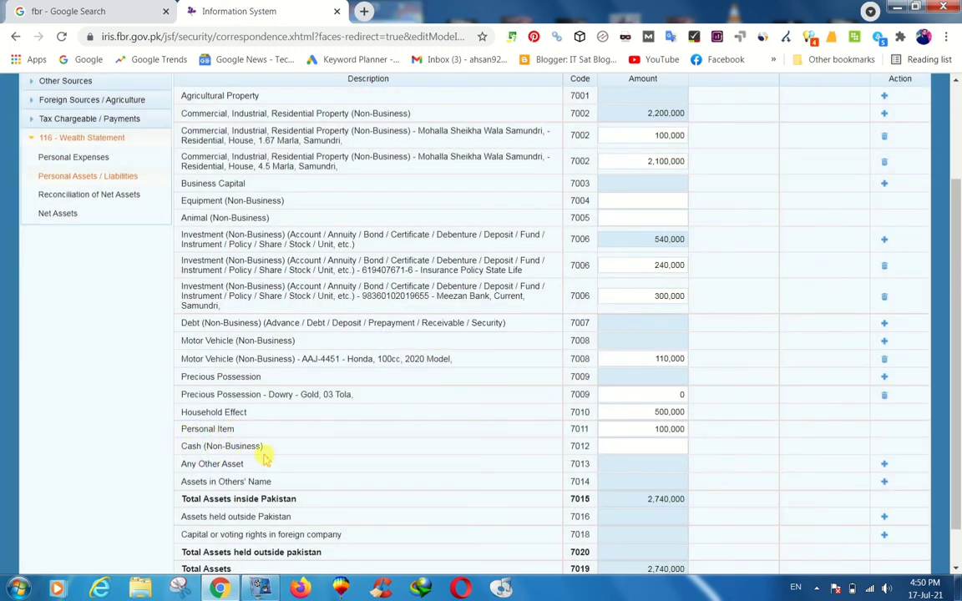
pyautogui.click(642, 449)
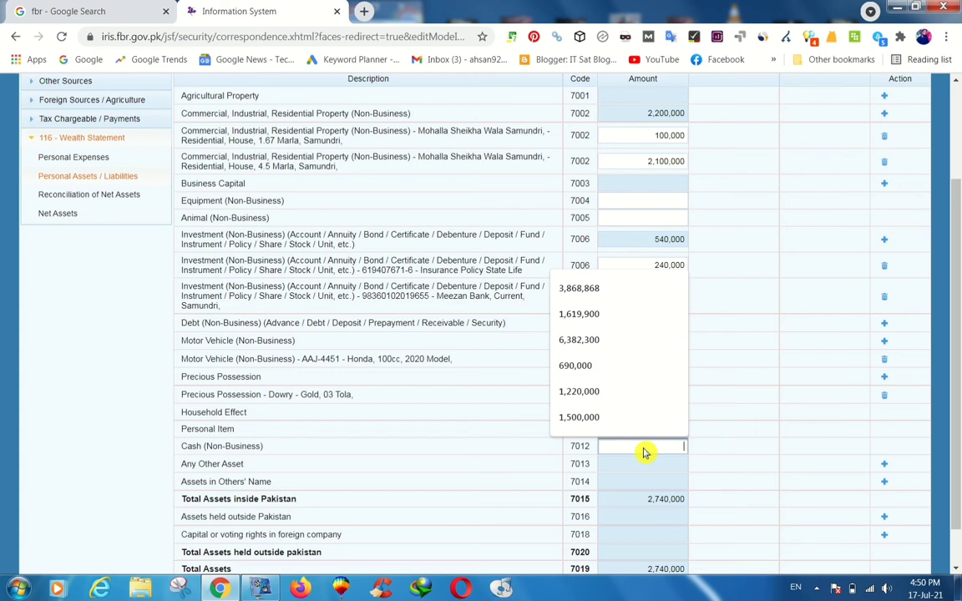
pyautogui.write('750000')
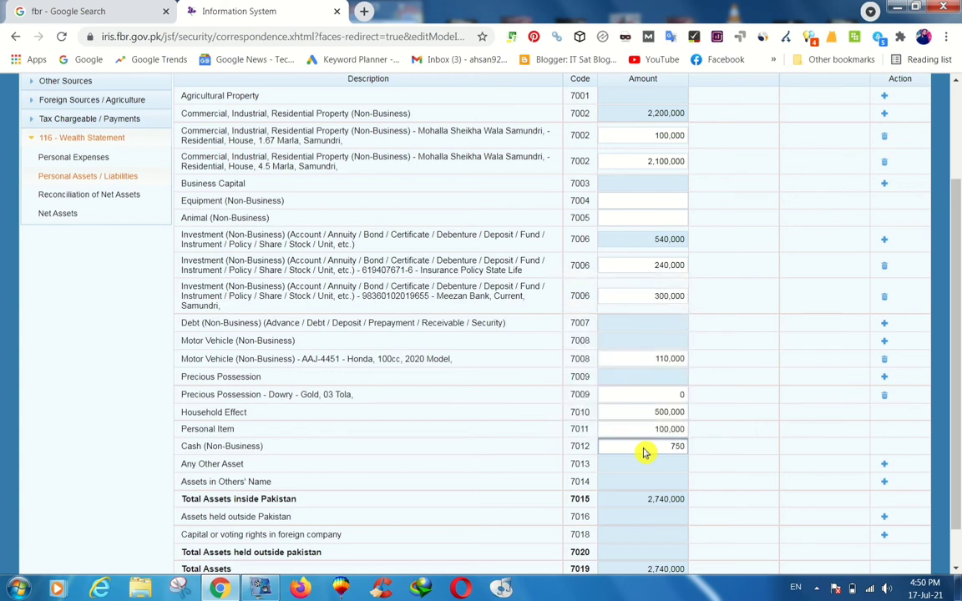
pyautogui.click(730, 449)
# Recalculate the wealth statement totals and go to Reconciliation of Net Assets.
pyautogui.scroll(-1, 775, 389)
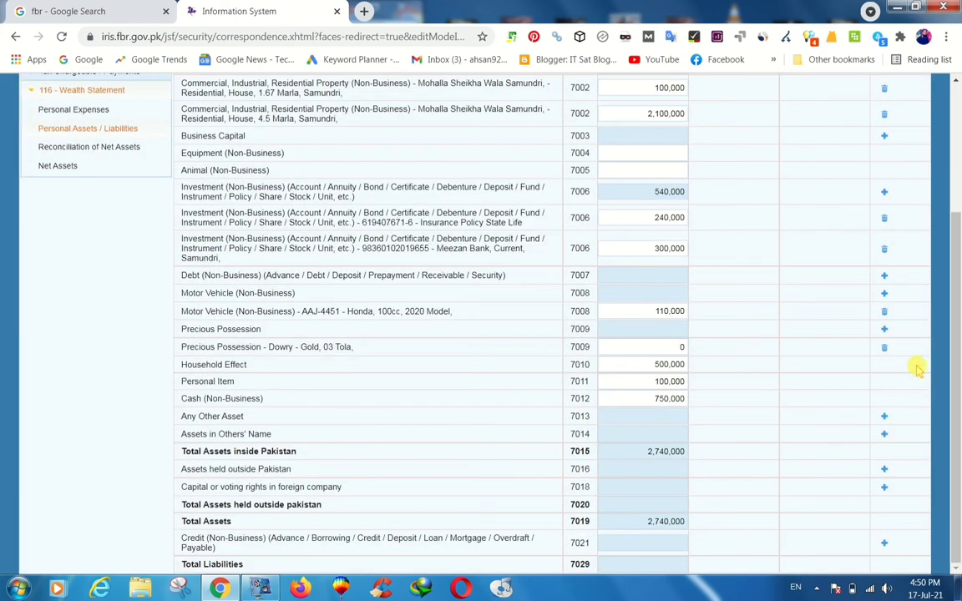
pyautogui.scroll(3, 956, 458)
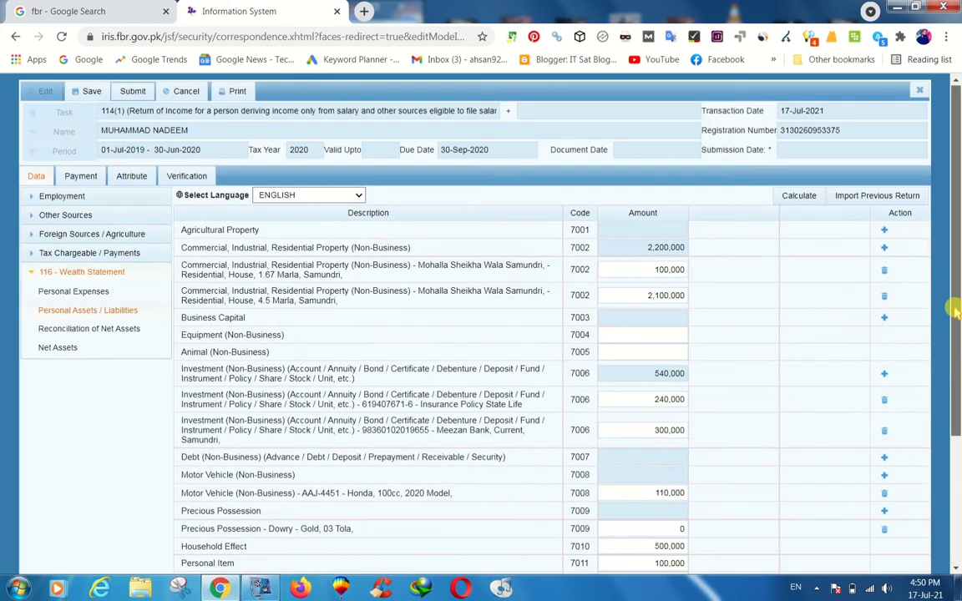
pyautogui.click(799, 195)
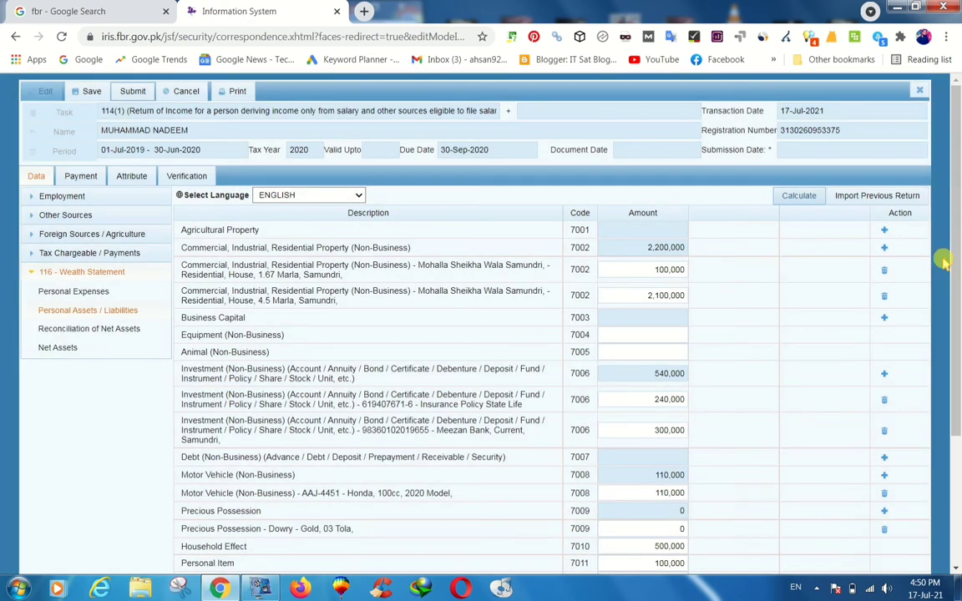
pyautogui.moveTo(957, 258); pyautogui.dragTo(959, 435)
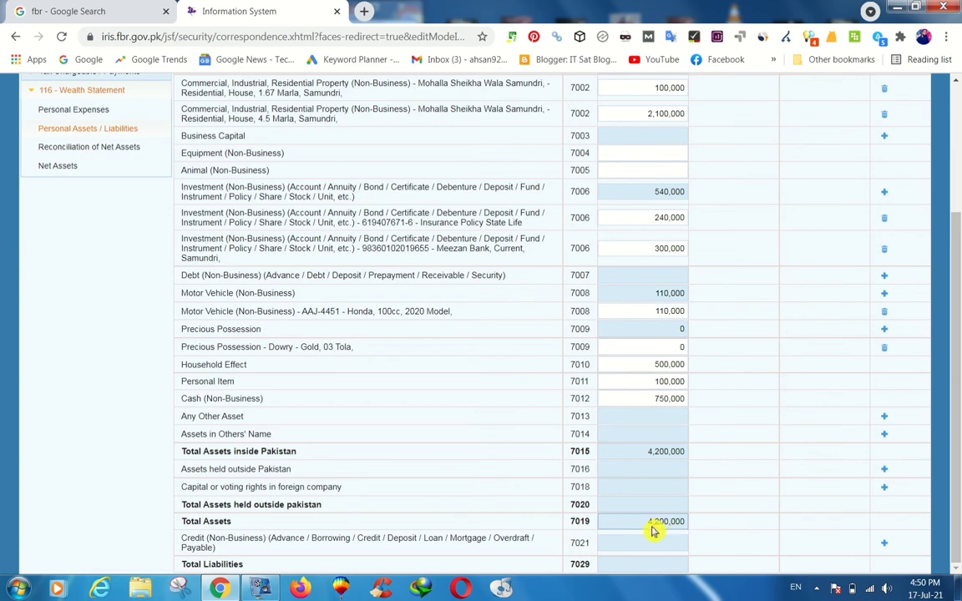
pyautogui.scroll(3, 947, 526)
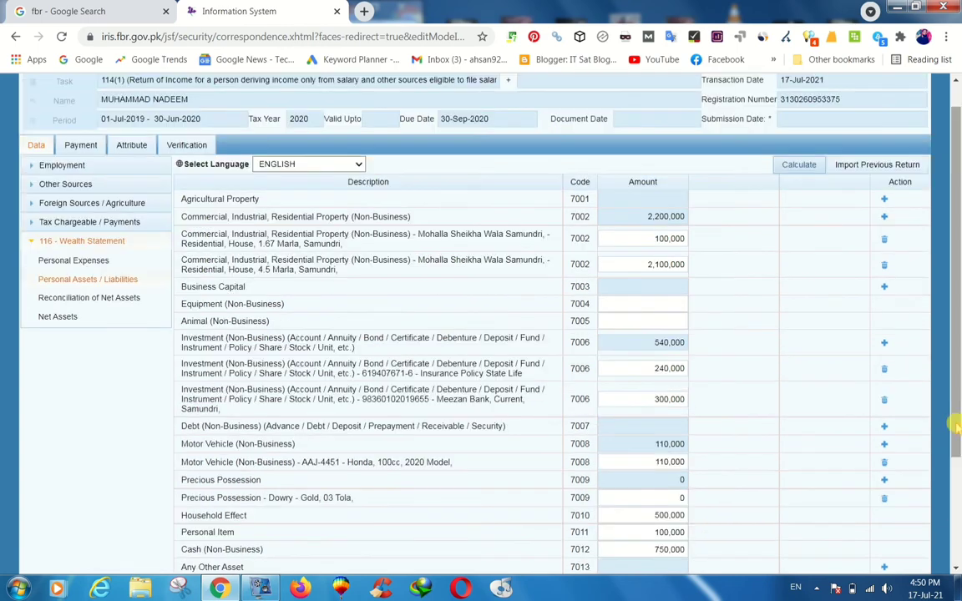
pyautogui.click(89, 297)
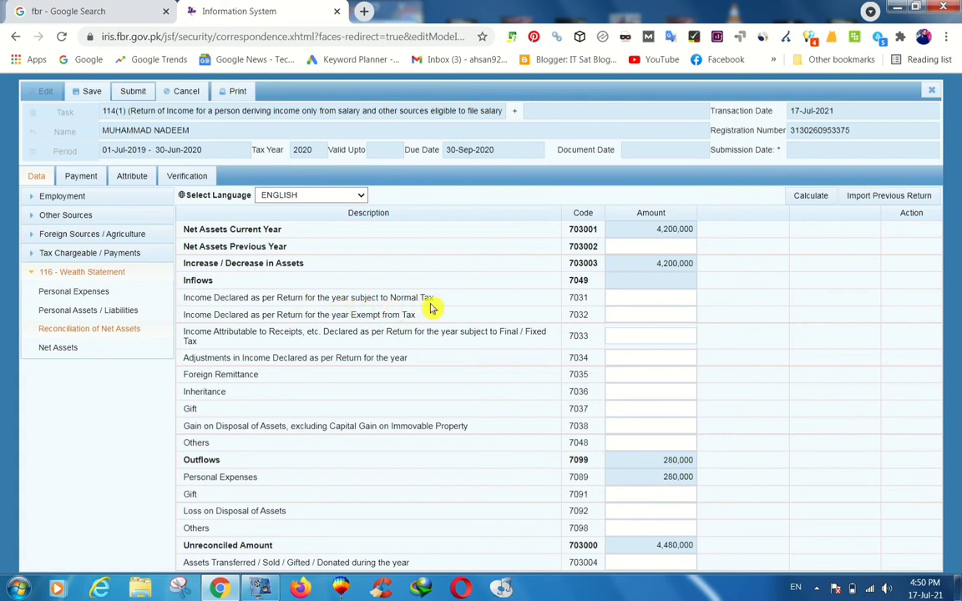
# Look up the 360,000 salary income figure in the tax computations.
pyautogui.click(644, 301)
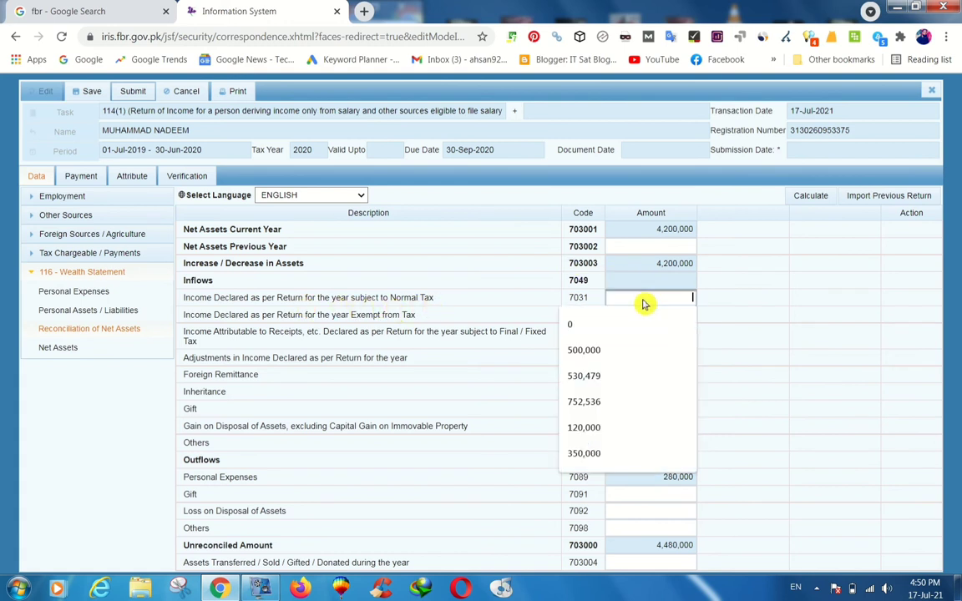
pyautogui.click(88, 253)
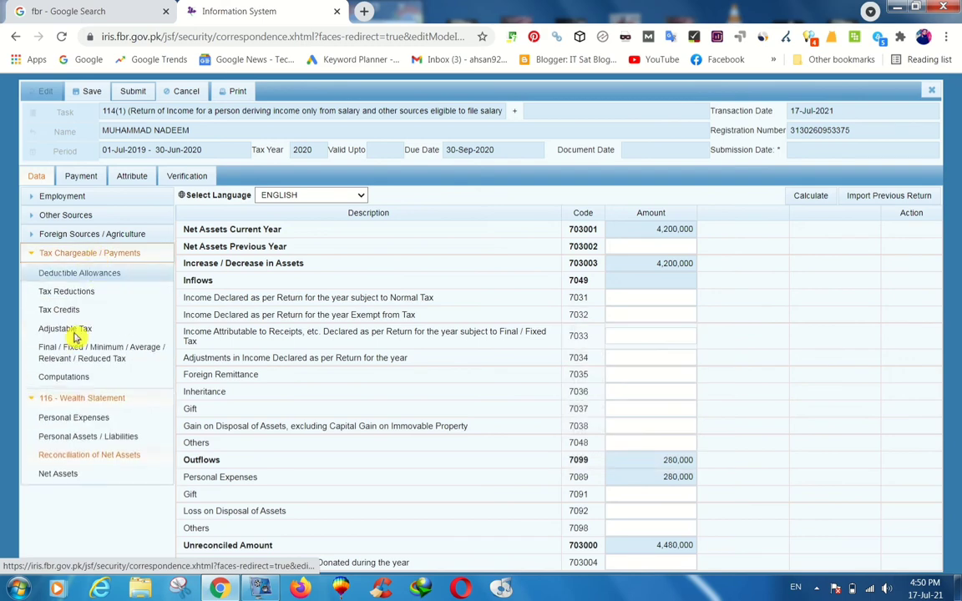
pyautogui.click(63, 376)
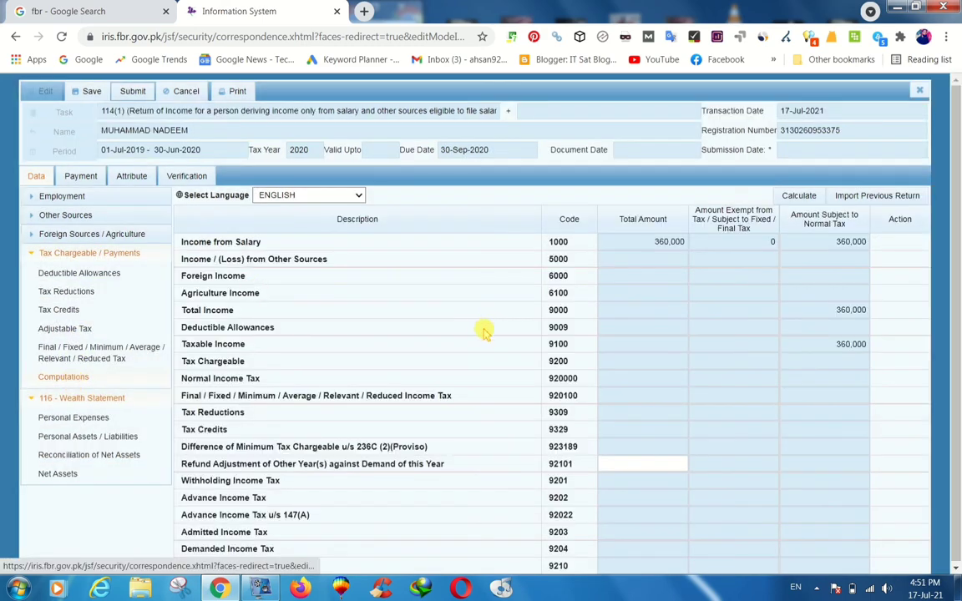
pyautogui.click(851, 242)
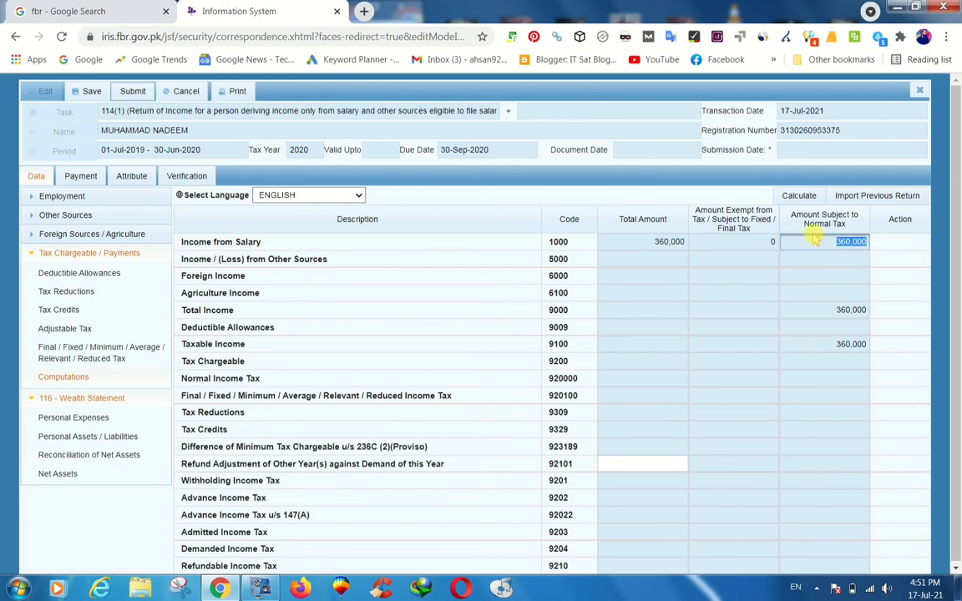
pyautogui.click(99, 456)
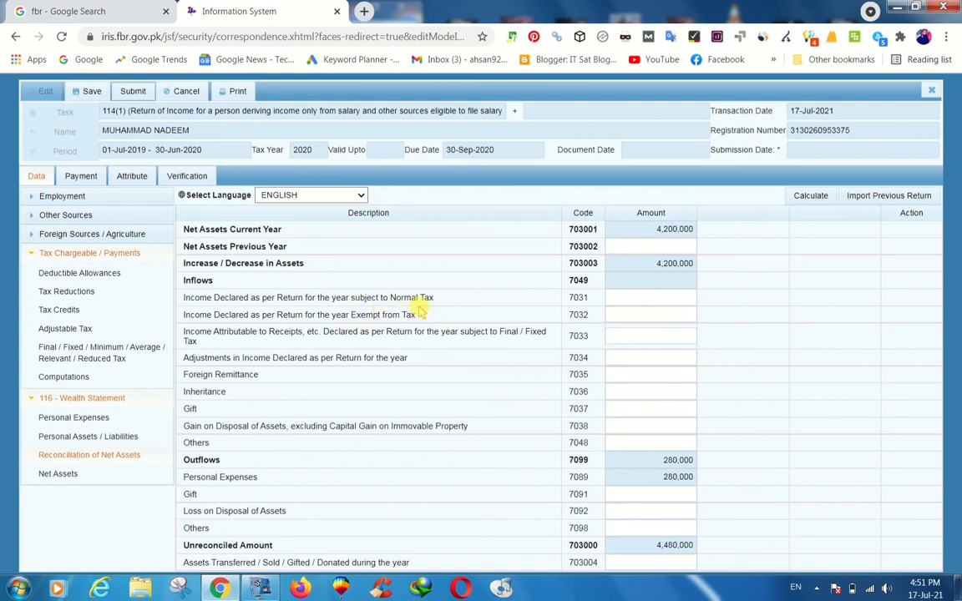
# Enter 360,000 at code 7031 and paste 4,120,000 as previous-year net assets, recalculating.
pyautogui.click(662, 298)
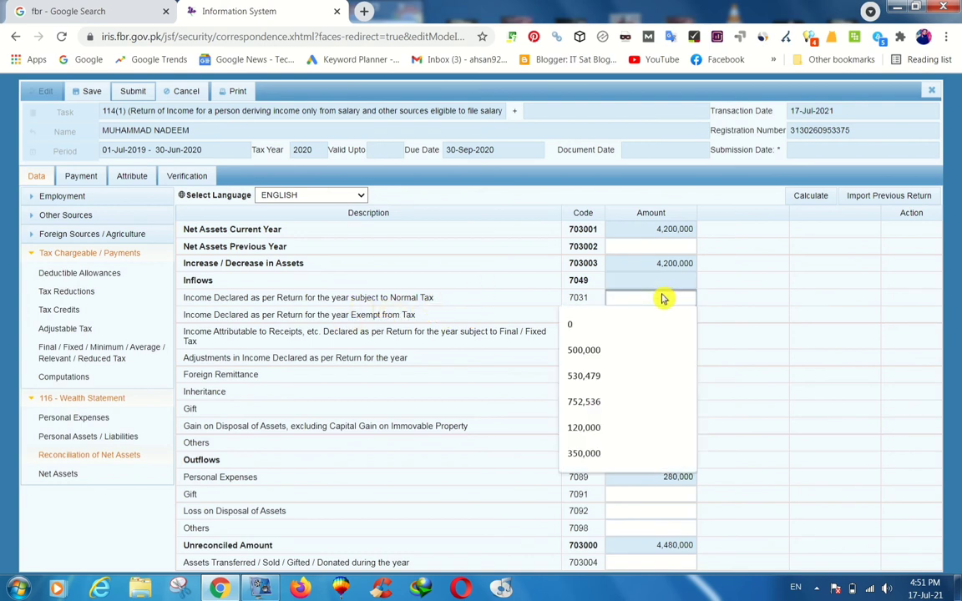
pyautogui.write('3600000')
pyautogui.click(743, 311)
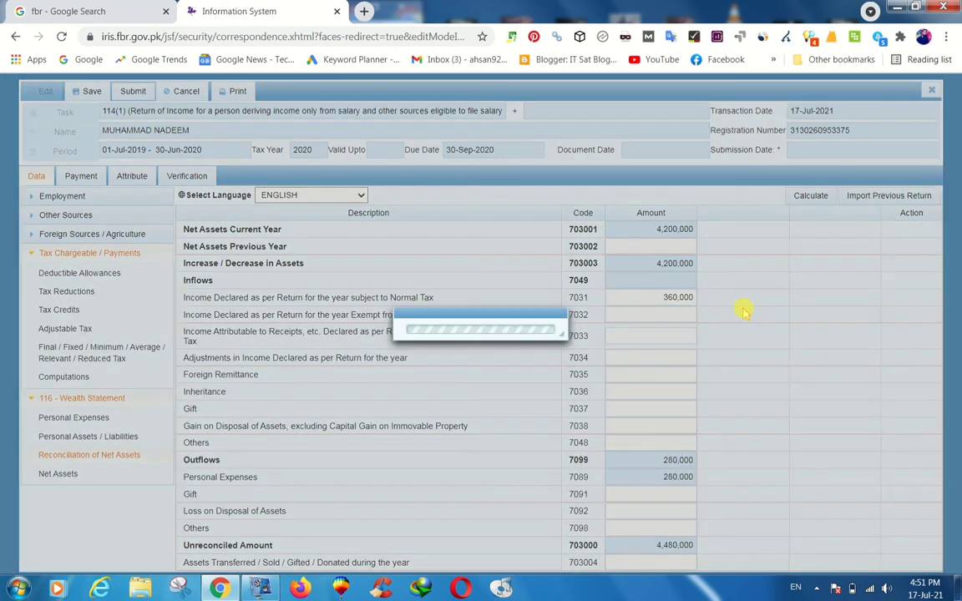
pyautogui.click(810, 197)
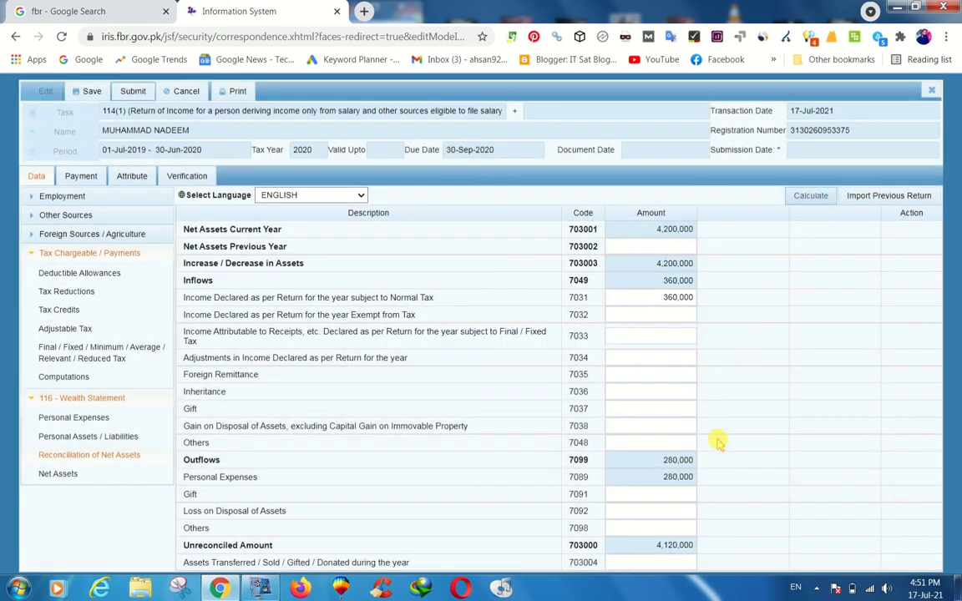
pyautogui.click(626, 547)
pyautogui.hotkey('ctrl', 'c')
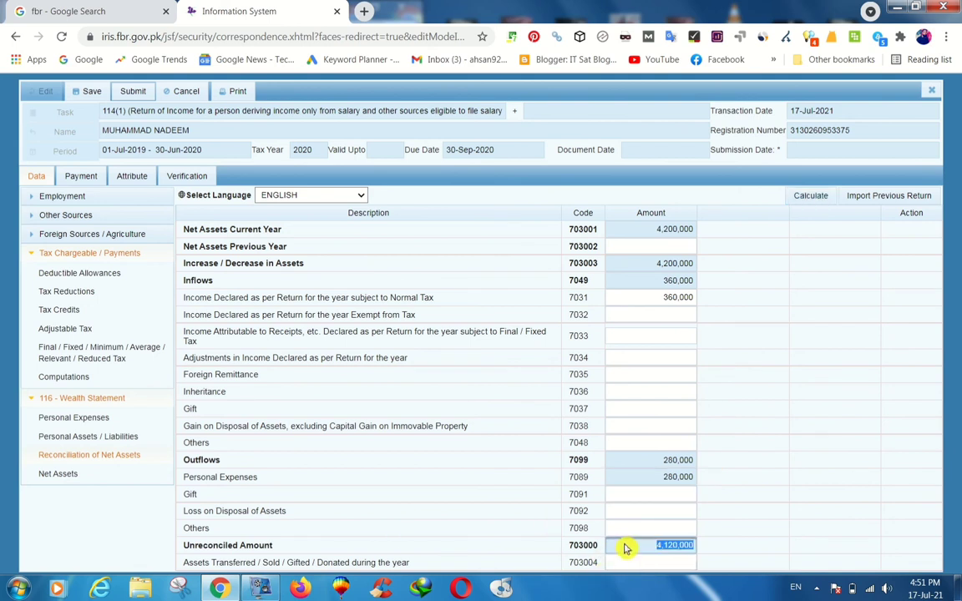
pyautogui.click(643, 249)
pyautogui.hotkey('ctrl', 'v')
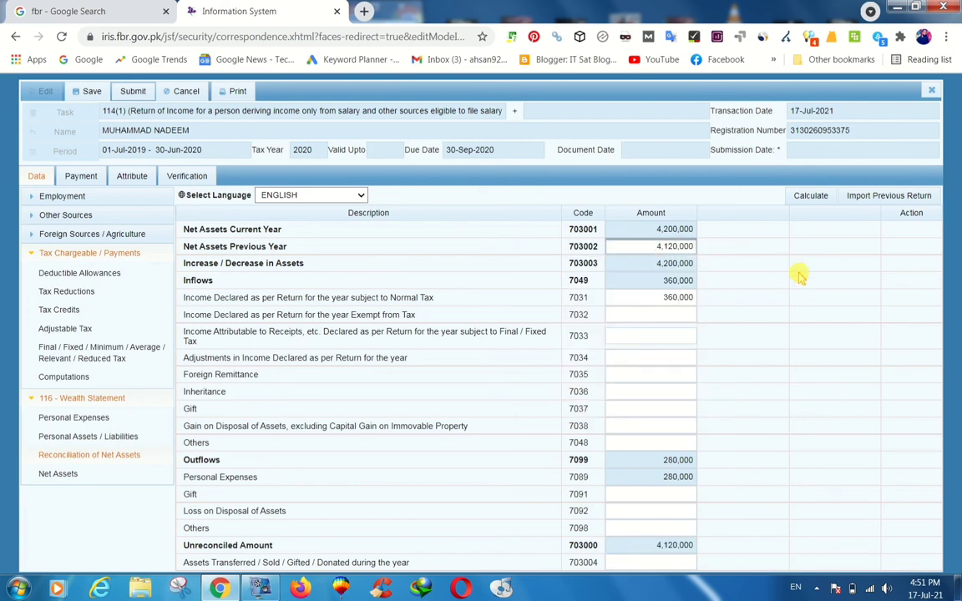
pyautogui.click(806, 200)
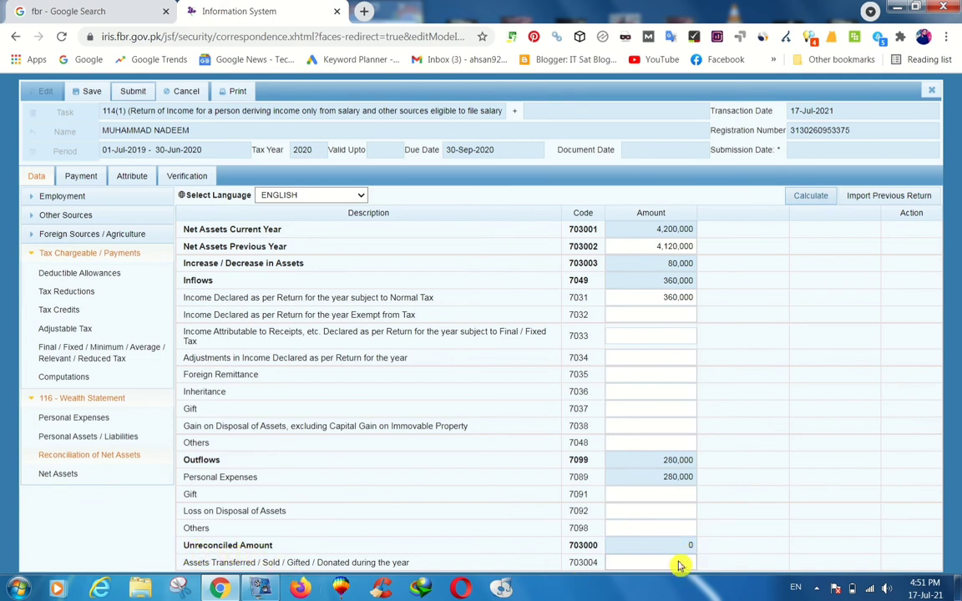
# Review the personal expenses and assets tables, then recalculate to confirm the unreconciled amount stays 0.
pyautogui.click(99, 419)
pyautogui.click(101, 439)
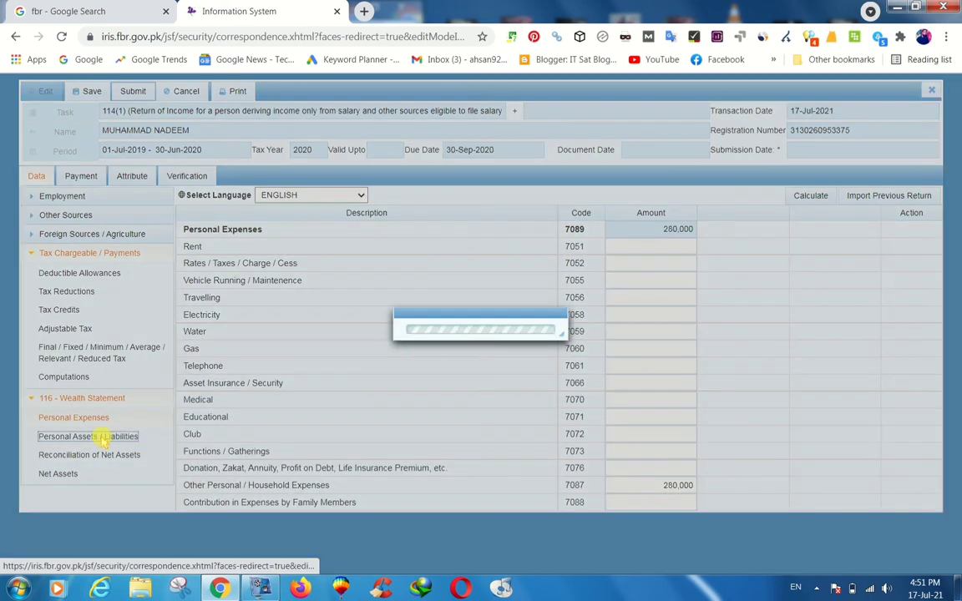
pyautogui.click(100, 455)
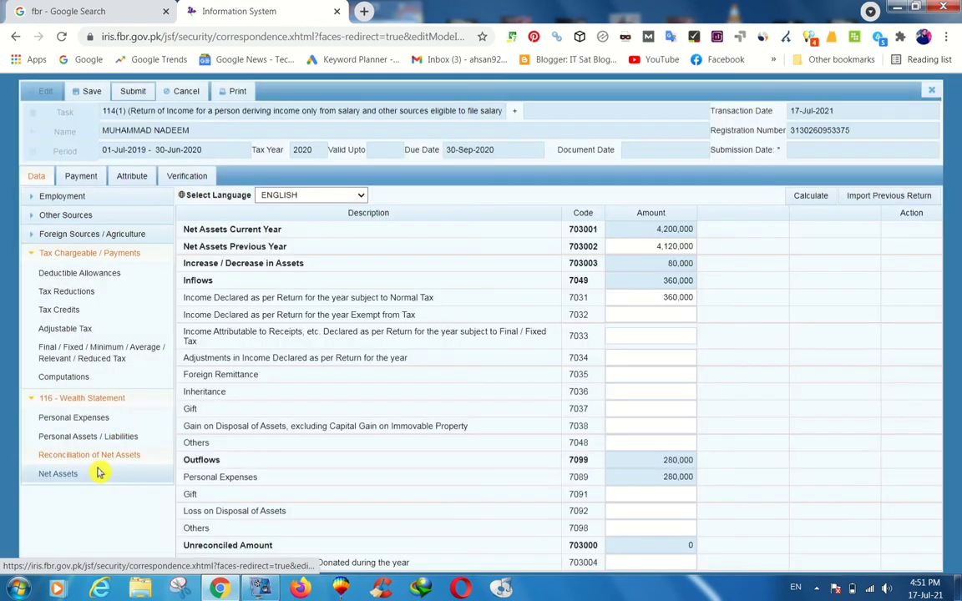
pyautogui.click(809, 197)
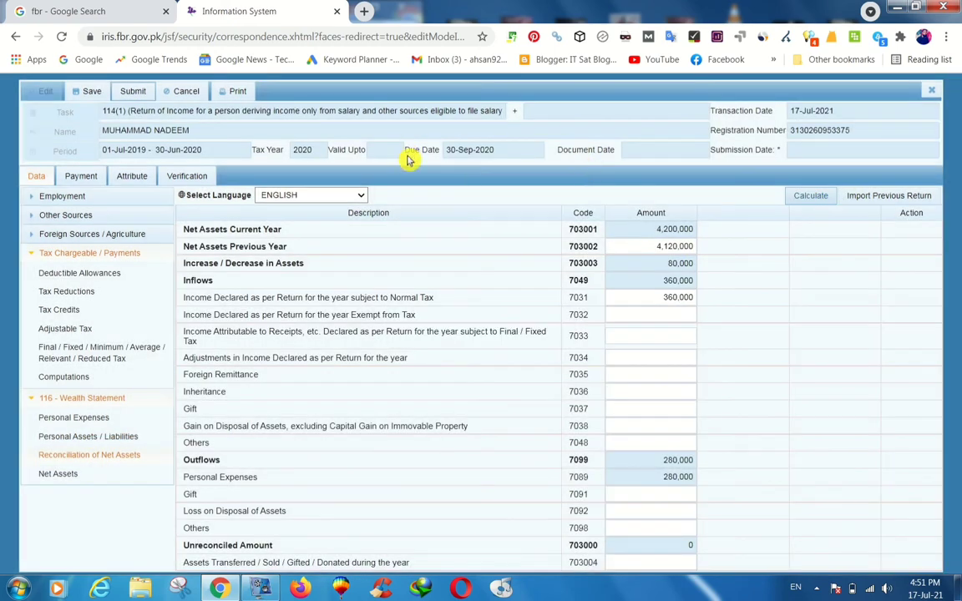
# Verify the PIN on the Verification tab, then submit the return and confirm with Yes.
pyautogui.click(187, 177)
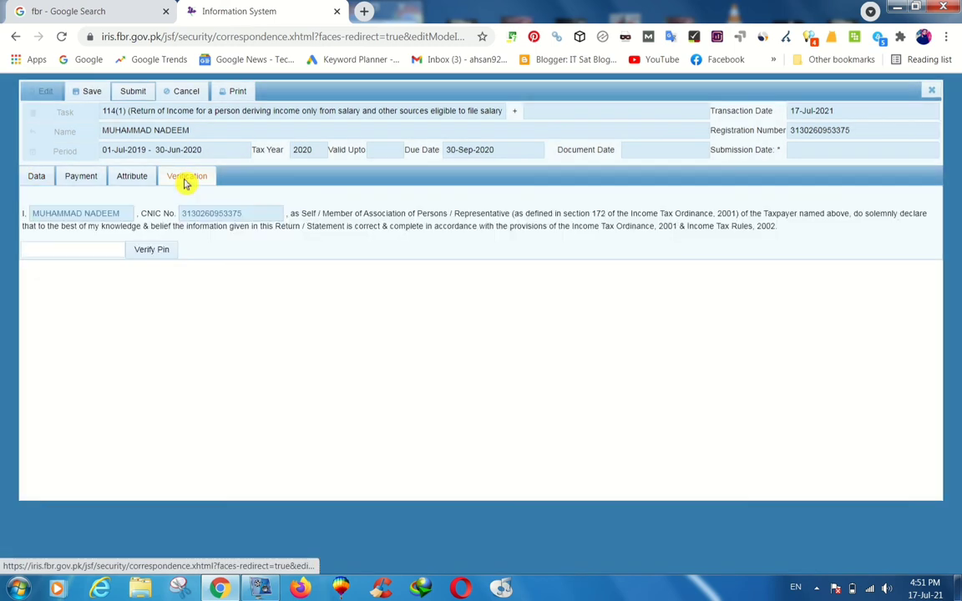
pyautogui.click(106, 251)
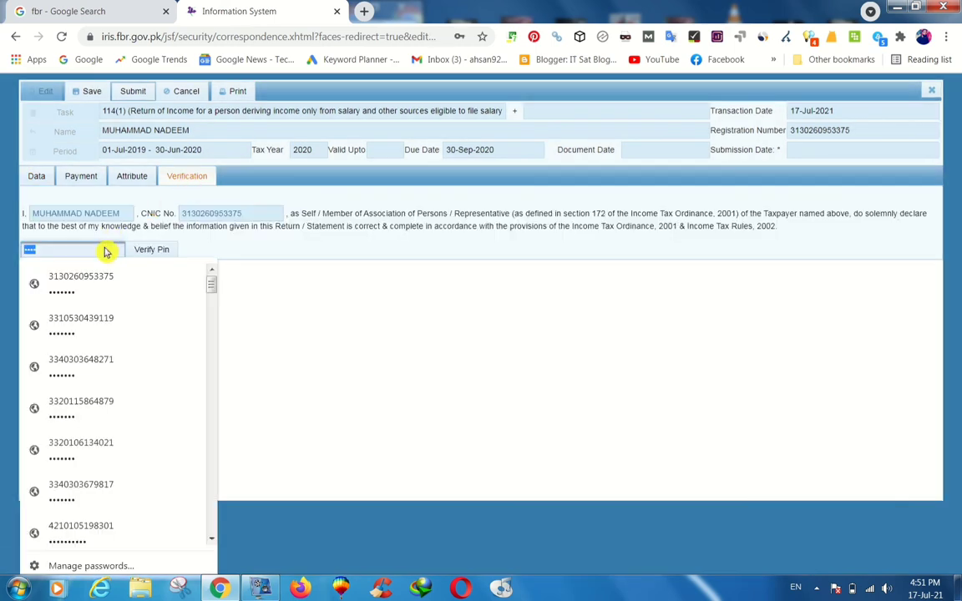
pyautogui.write('•••')
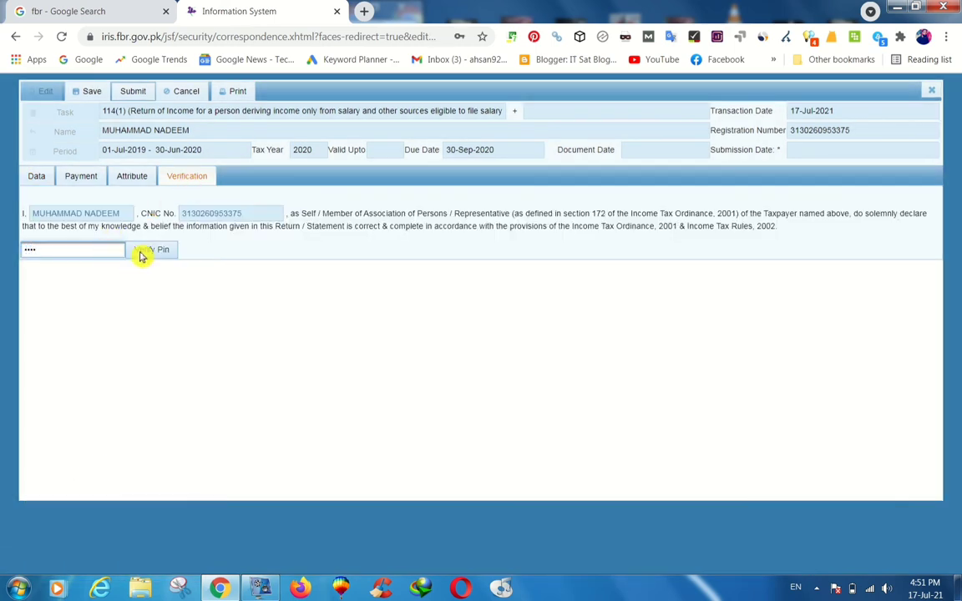
pyautogui.click(142, 249)
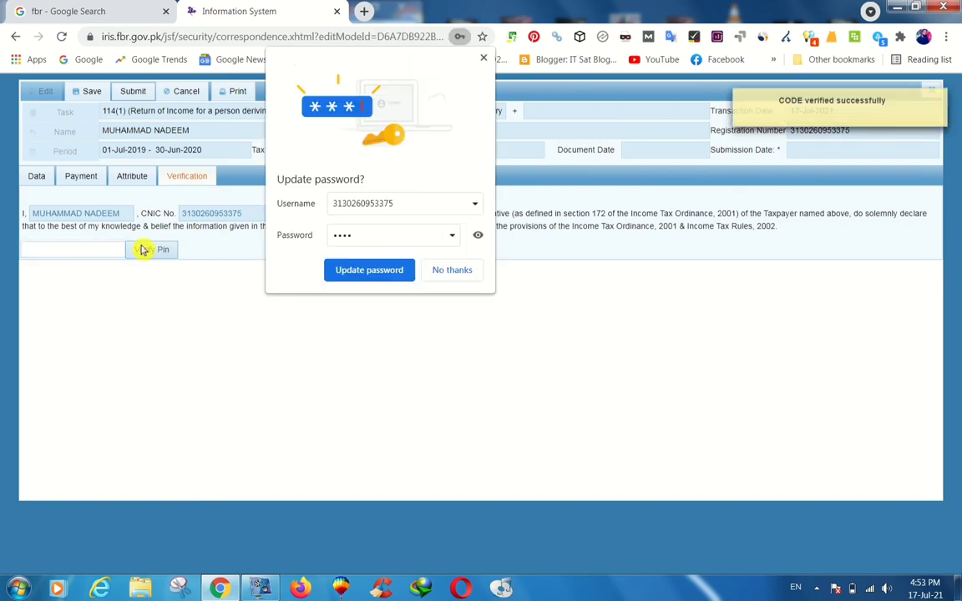
pyautogui.click(483, 59)
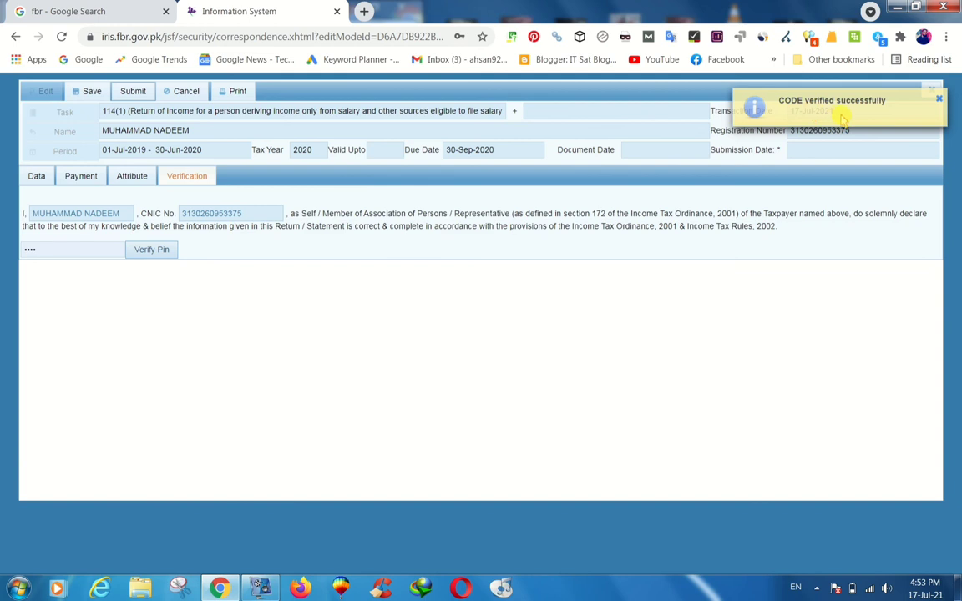
pyautogui.click(135, 93)
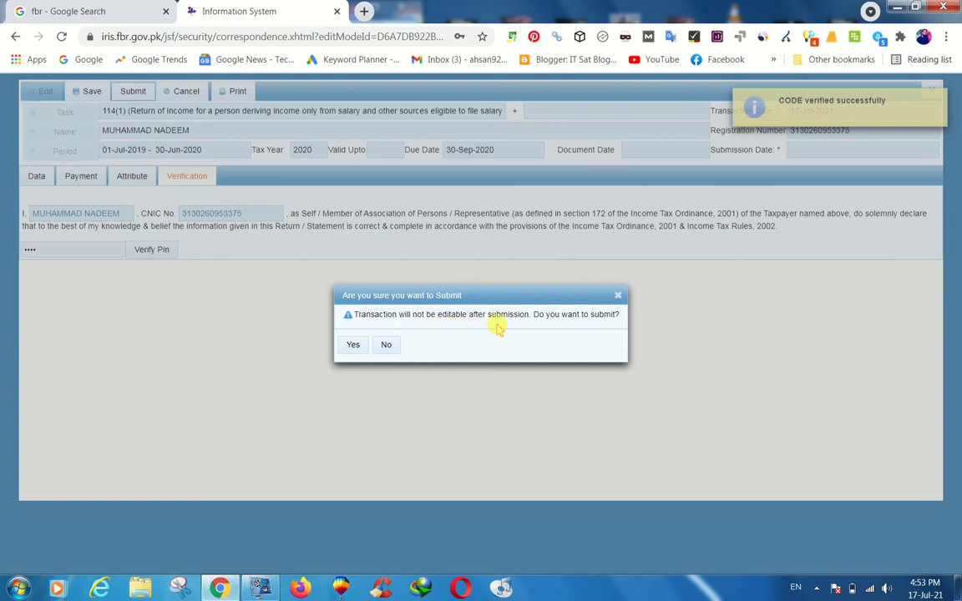
pyautogui.click(352, 345)
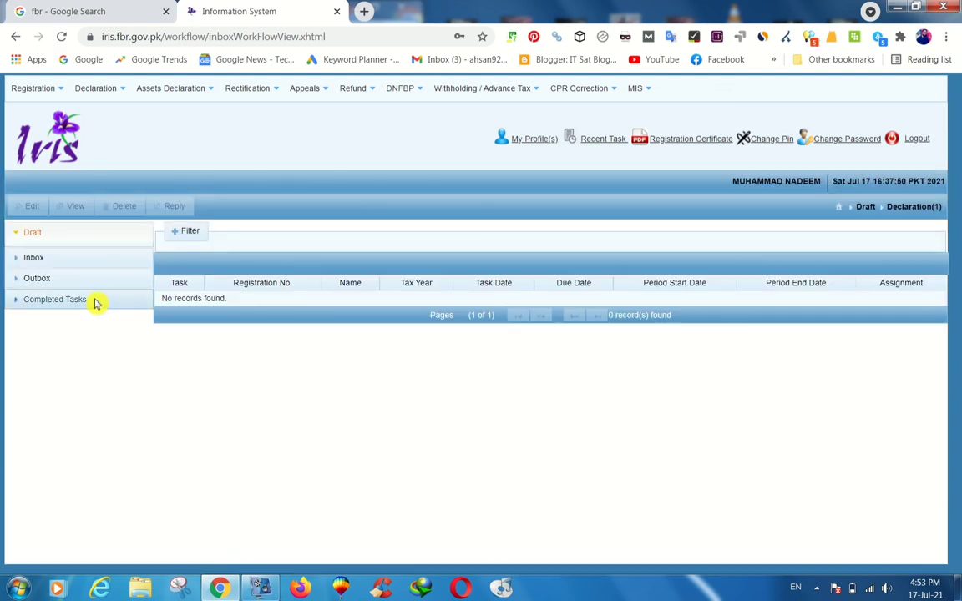
# Expand Completed Tasks and list Declaration(1), showing the tax year 2020 114(1) return.
pyautogui.click(67, 299)
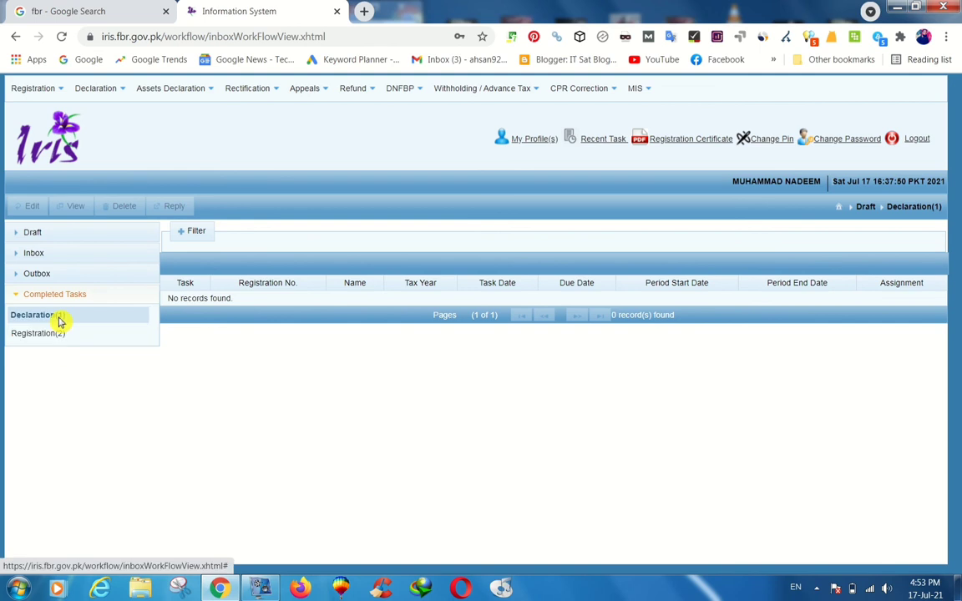
pyautogui.click(46, 315)
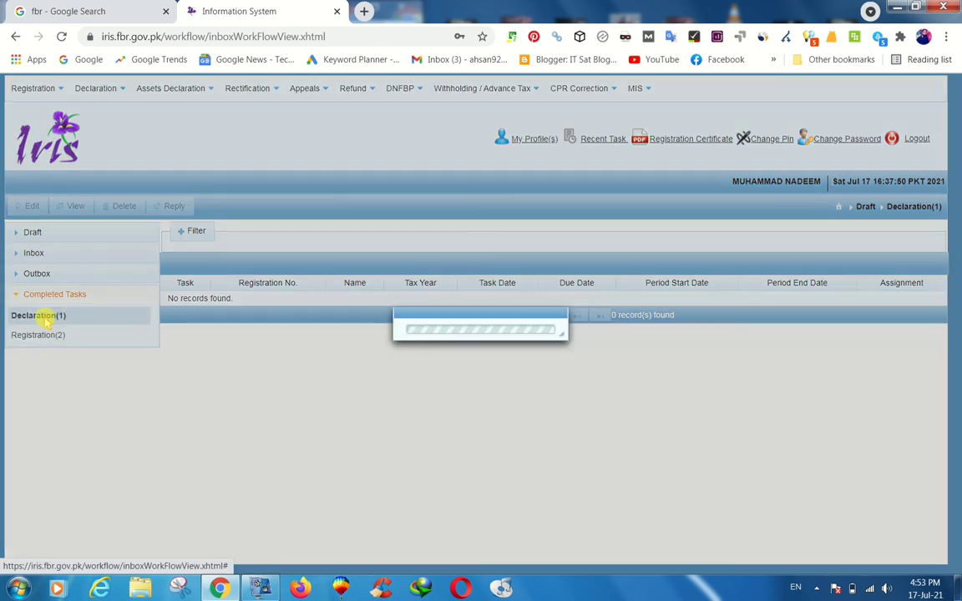